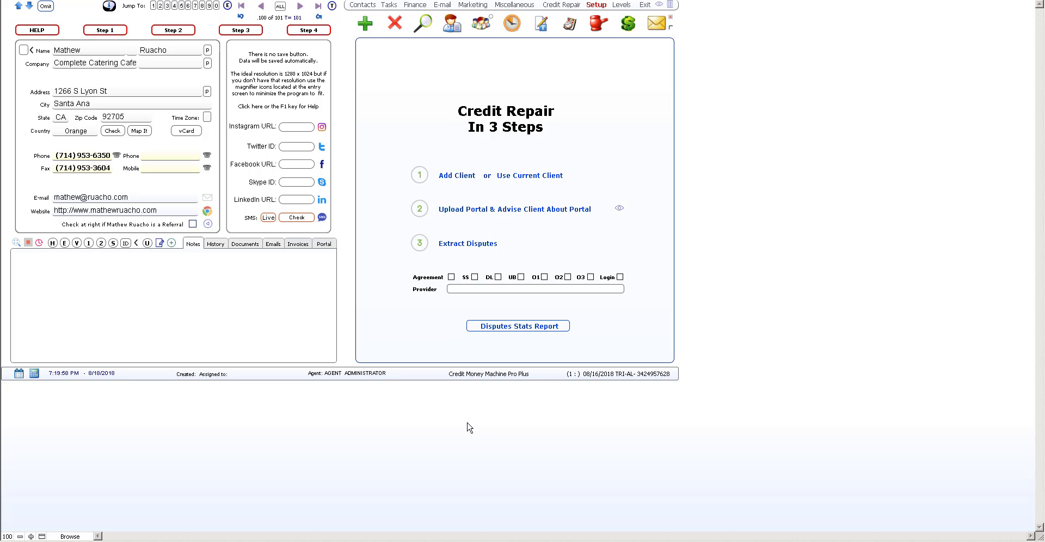
Copy the sample credit report from the web page into the client's dispute extraction area and extract its disputes from compatible providers
{"action": "left_click", "coordinate": [593, 28]}
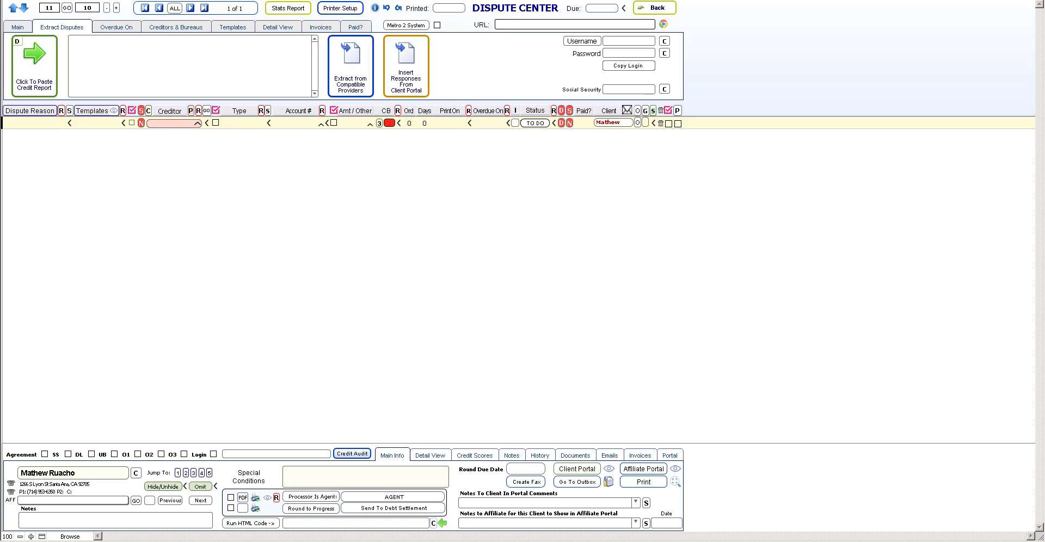
{"action": "left_click", "coordinate": [158, 530]}
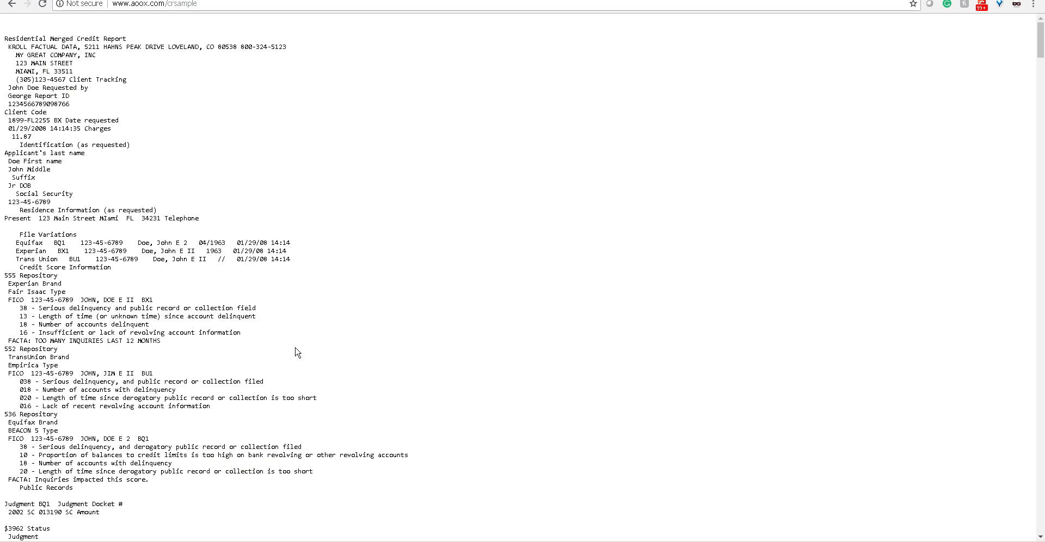
{"action": "key", "text": "ctrl+a"}
{"action": "left_click", "coordinate": [511, 540]}
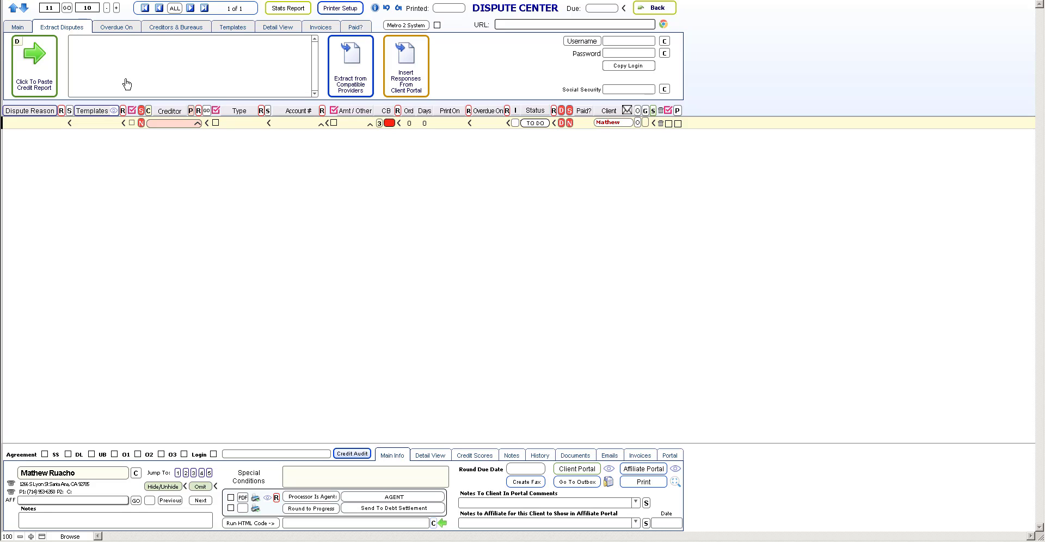
{"action": "left_click", "coordinate": [46, 87]}
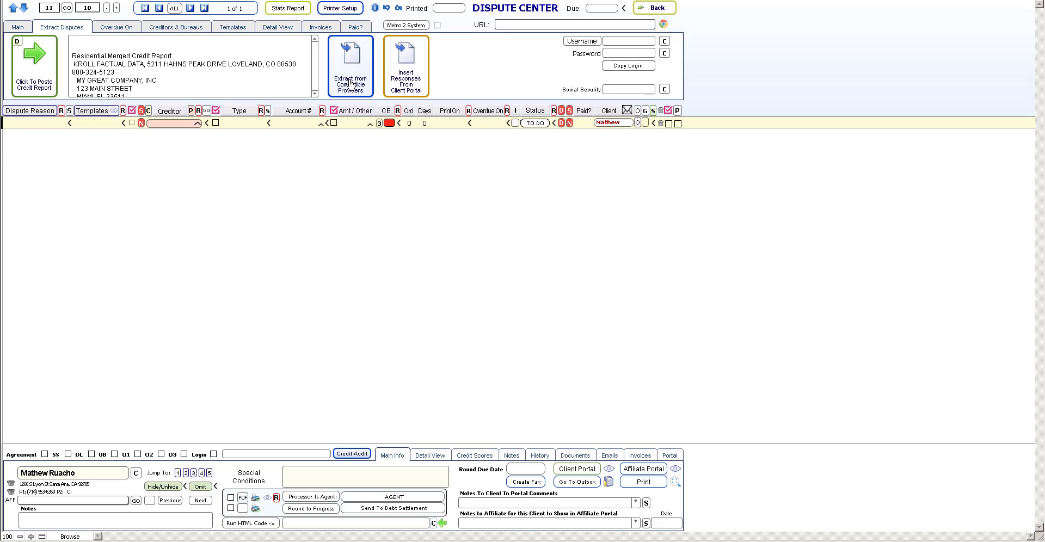
{"action": "left_click", "coordinate": [350, 83]}
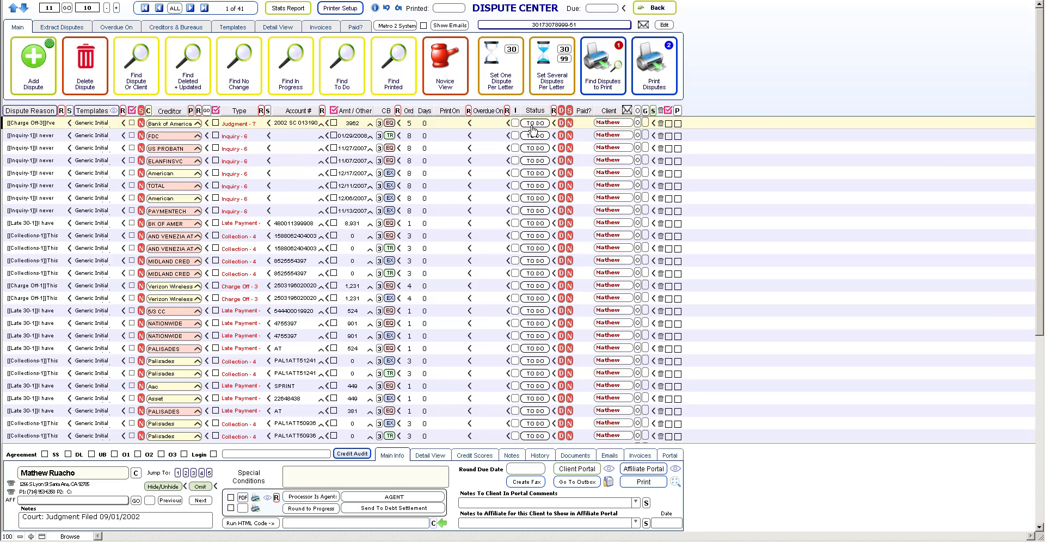
Set the BK OF AMER late payment dispute to UPDATED and both AND VENEZIA AT collection disputes to DELETED
{"action": "left_click", "coordinate": [535, 223]}
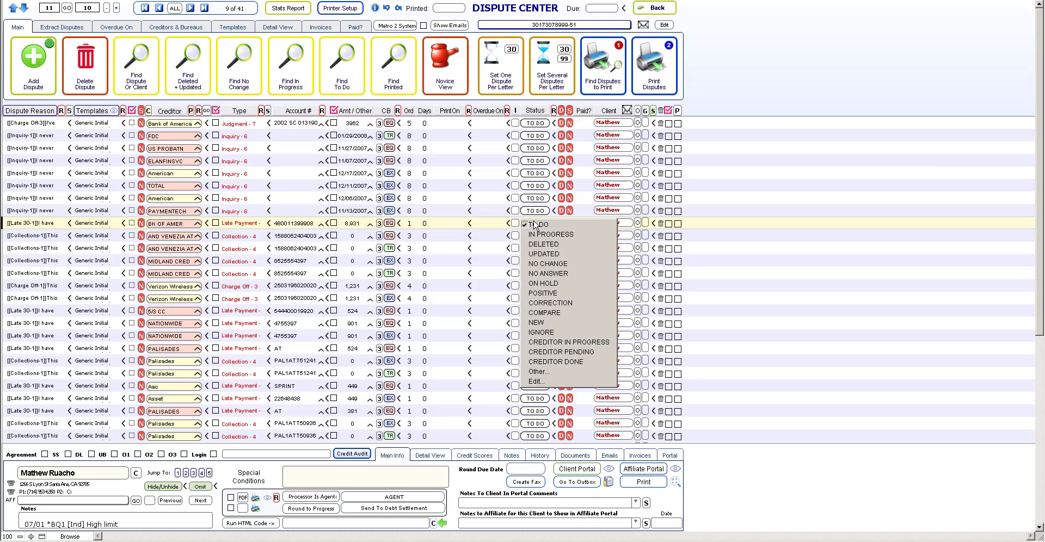
{"action": "left_click", "coordinate": [545, 254]}
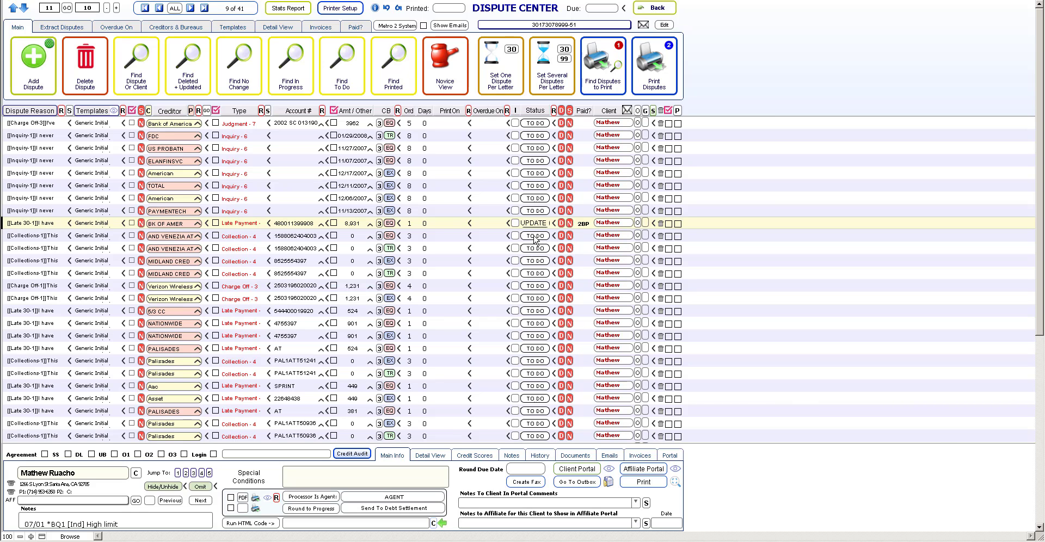
{"action": "left_click", "coordinate": [534, 236]}
{"action": "left_click", "coordinate": [544, 256]}
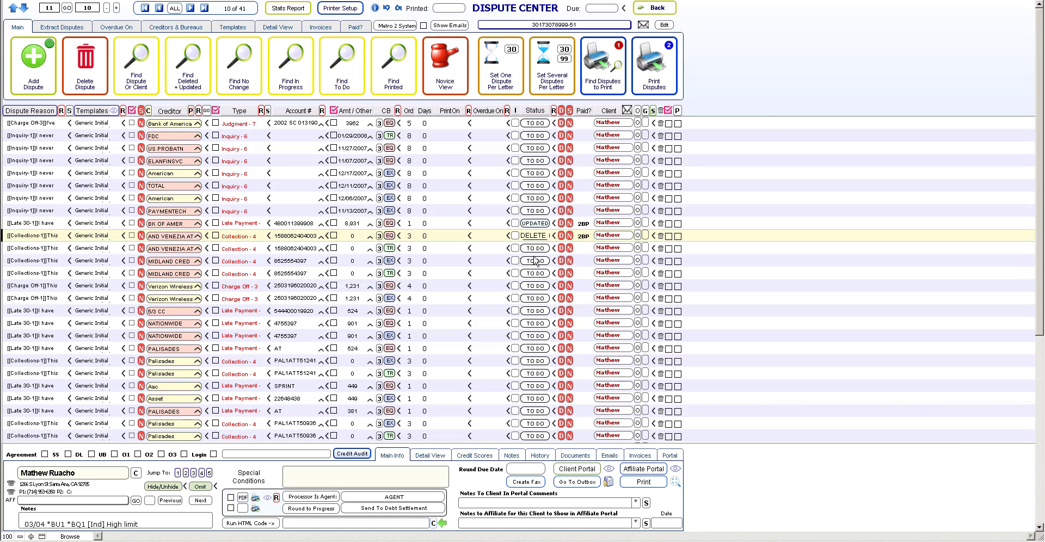
{"action": "left_click", "coordinate": [533, 250]}
{"action": "left_click", "coordinate": [534, 251]}
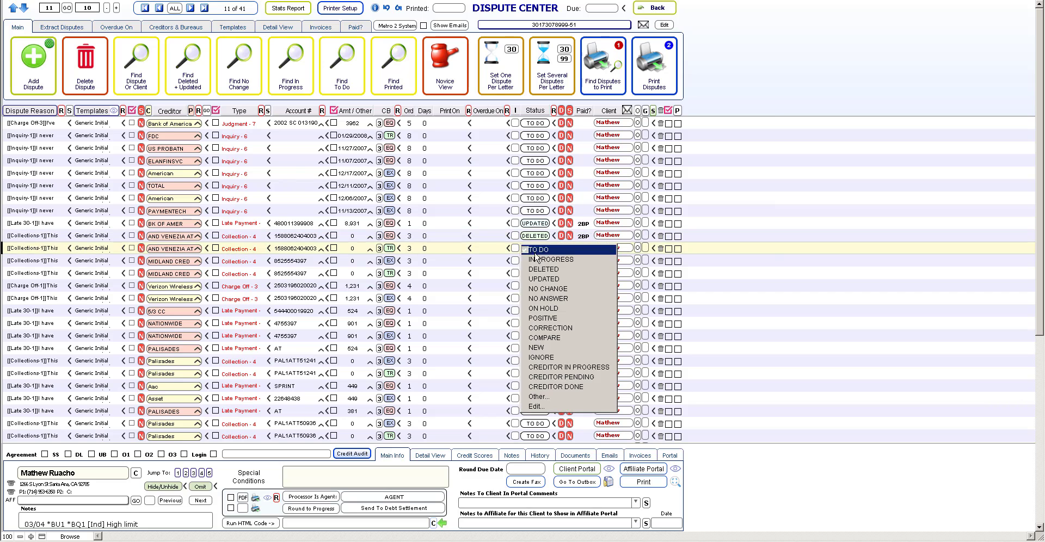
{"action": "left_click", "coordinate": [534, 264]}
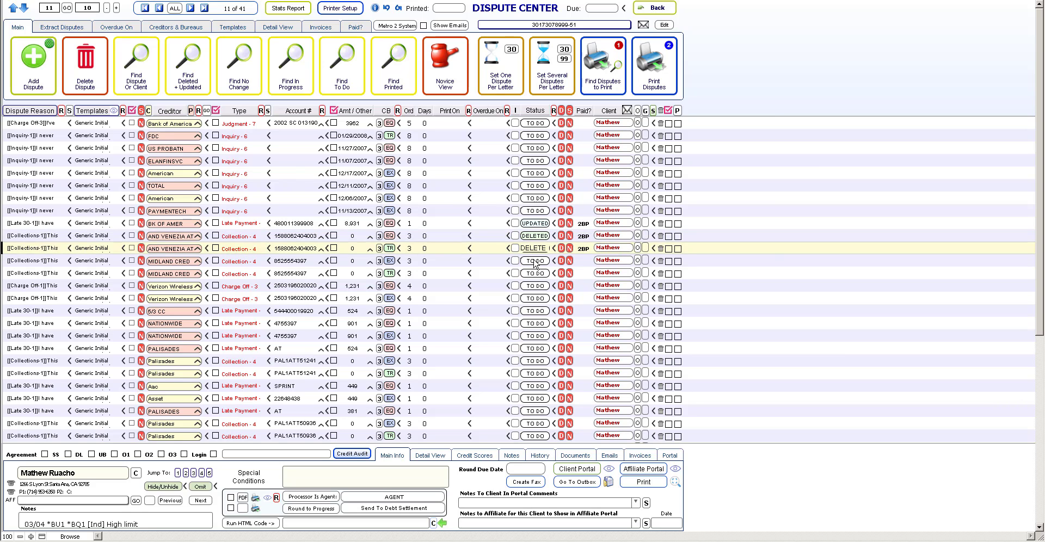
Set the status of both MIDLAND CRED collection disputes to DELETED
{"action": "left_click", "coordinate": [536, 261]}
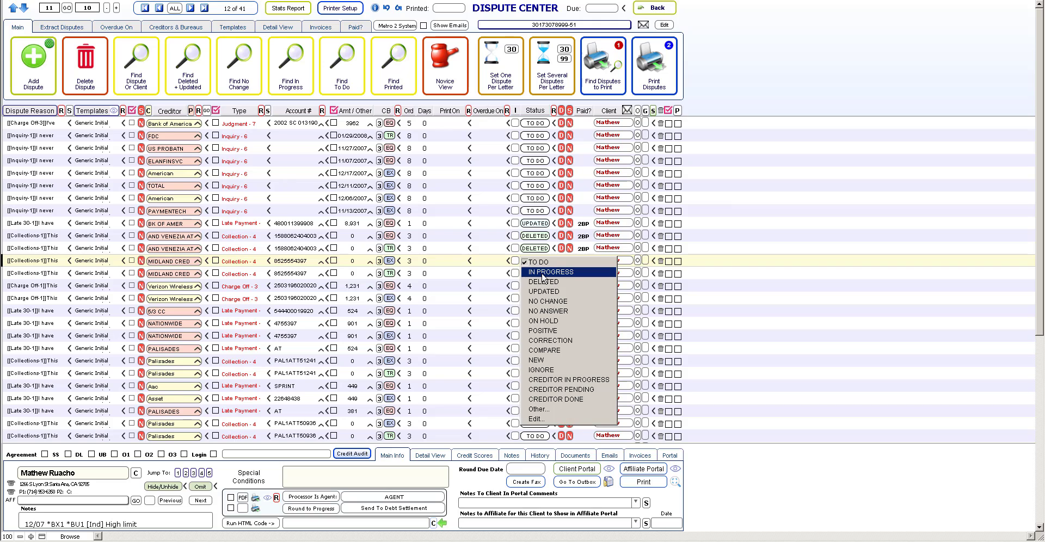
{"action": "left_click", "coordinate": [543, 281]}
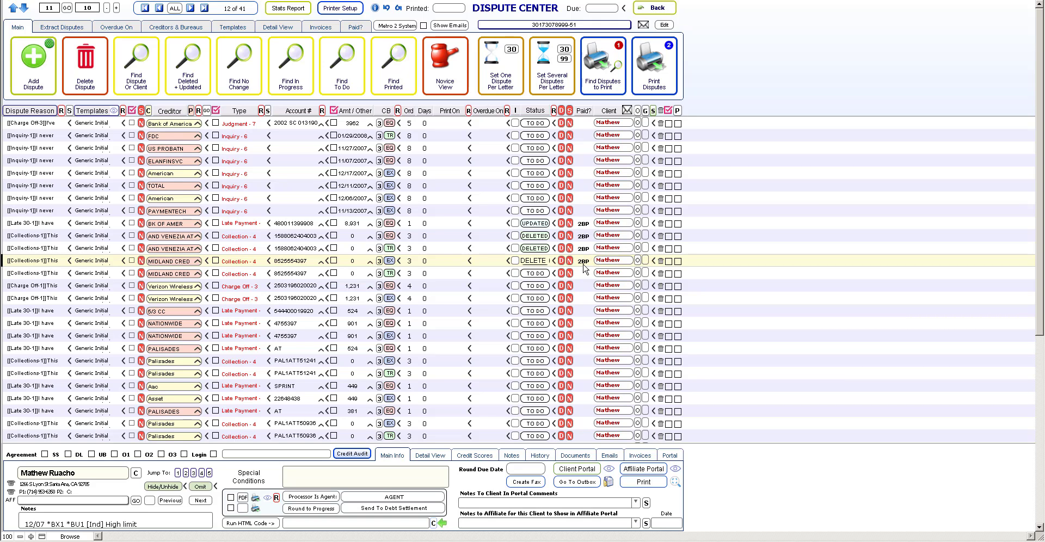
{"action": "left_click", "coordinate": [536, 275]}
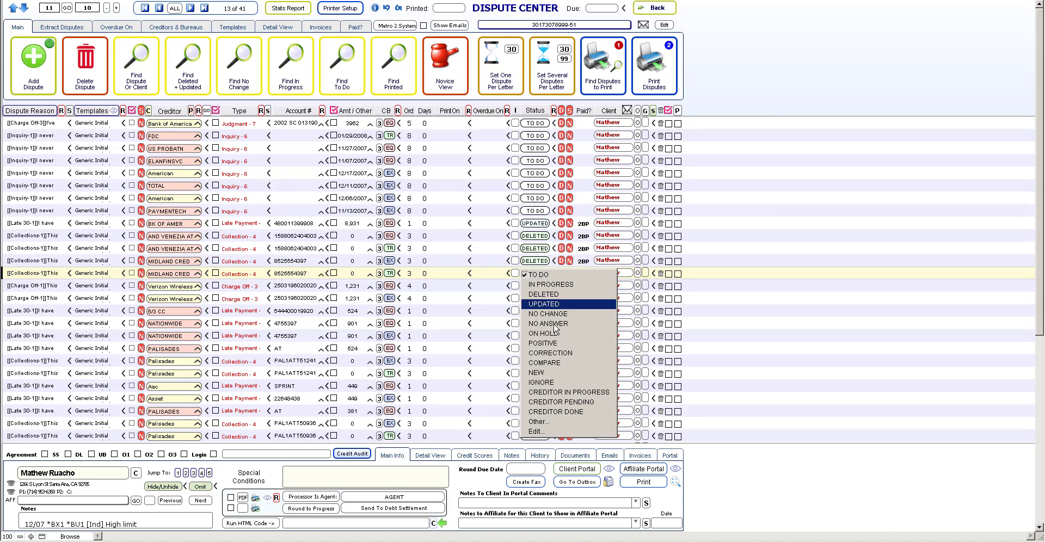
{"action": "left_click", "coordinate": [544, 294]}
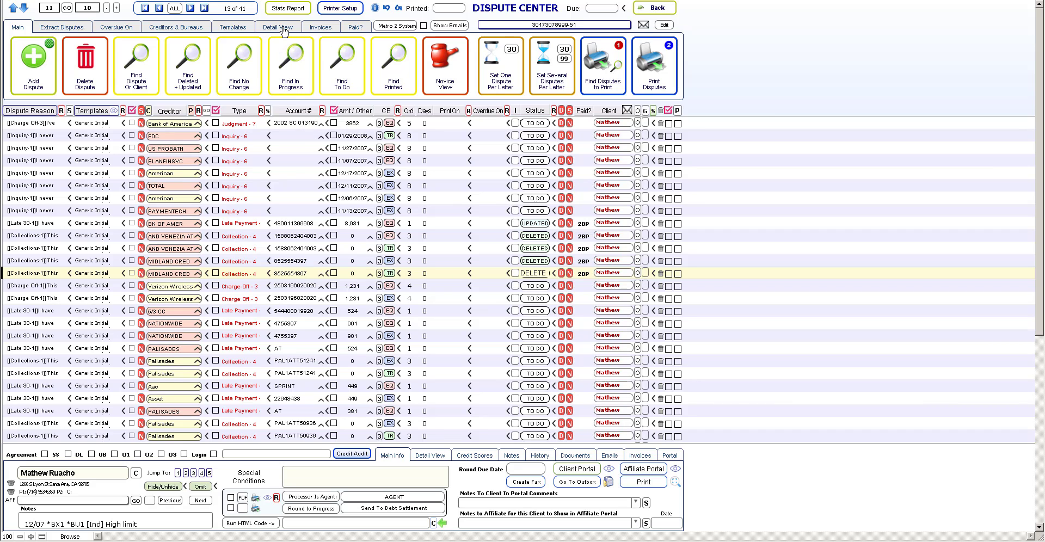
Find the current client's to-be-paid (2BP) disputes and create a by-dispute, fixed-price pay-per-deletion invoice at $50.00 per item for that client
{"action": "left_click", "coordinate": [355, 29]}
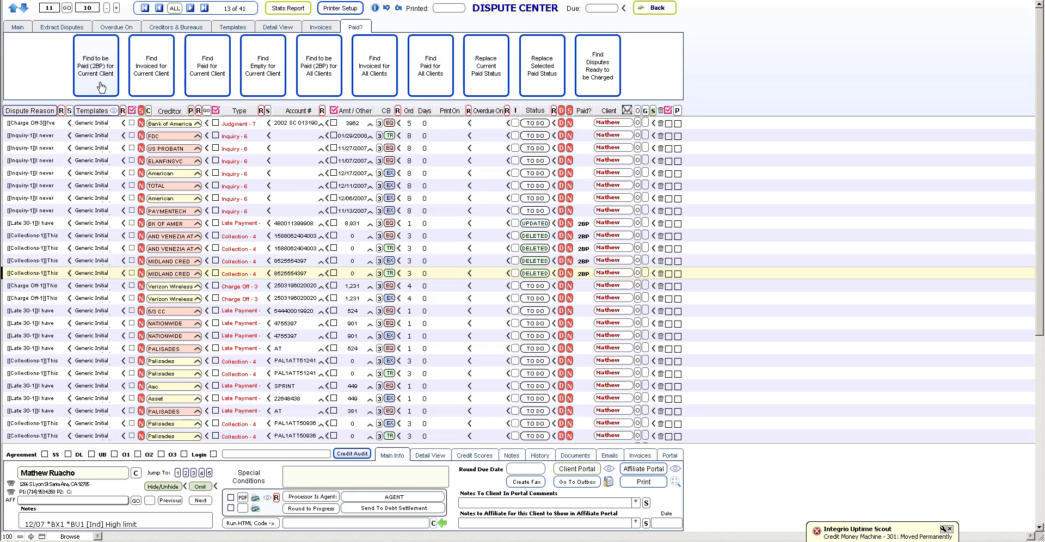
{"action": "left_click", "coordinate": [100, 87]}
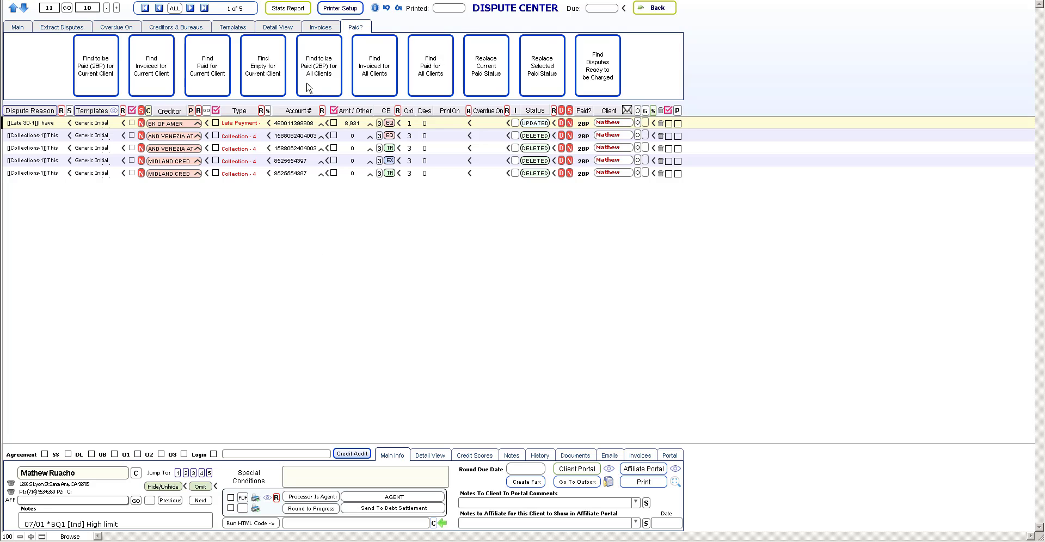
{"action": "left_click", "coordinate": [311, 30]}
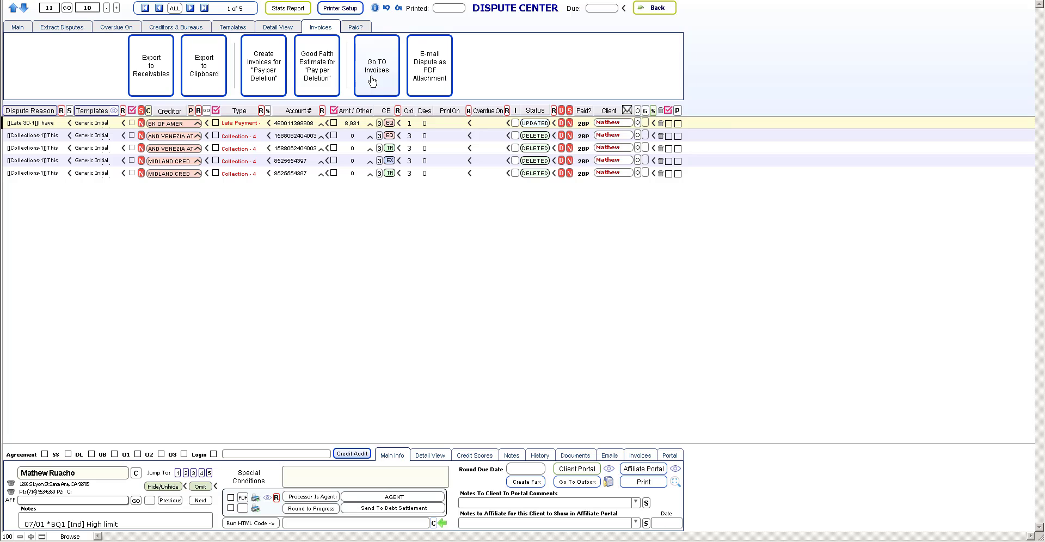
{"action": "left_click", "coordinate": [275, 88]}
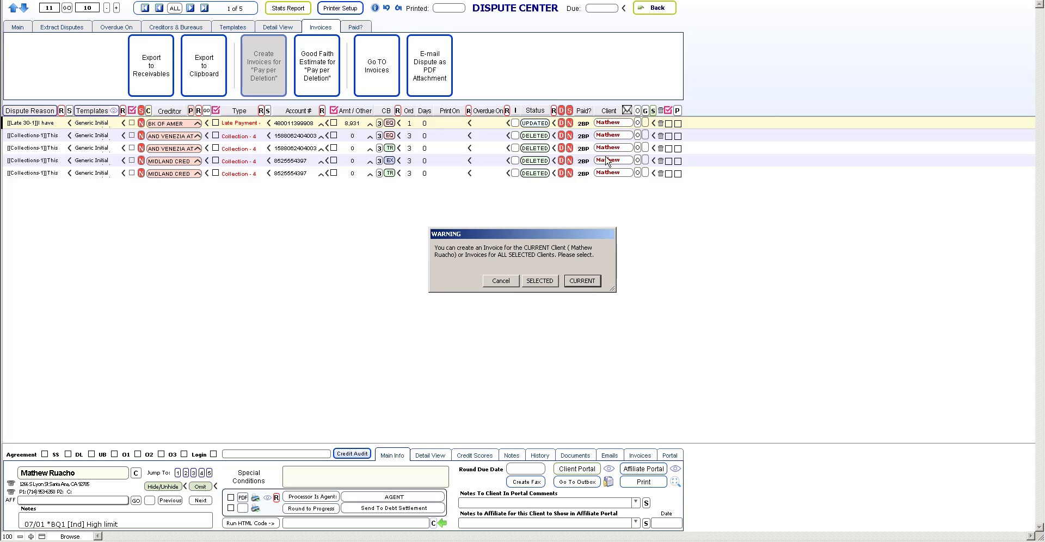
{"action": "left_click", "coordinate": [581, 282]}
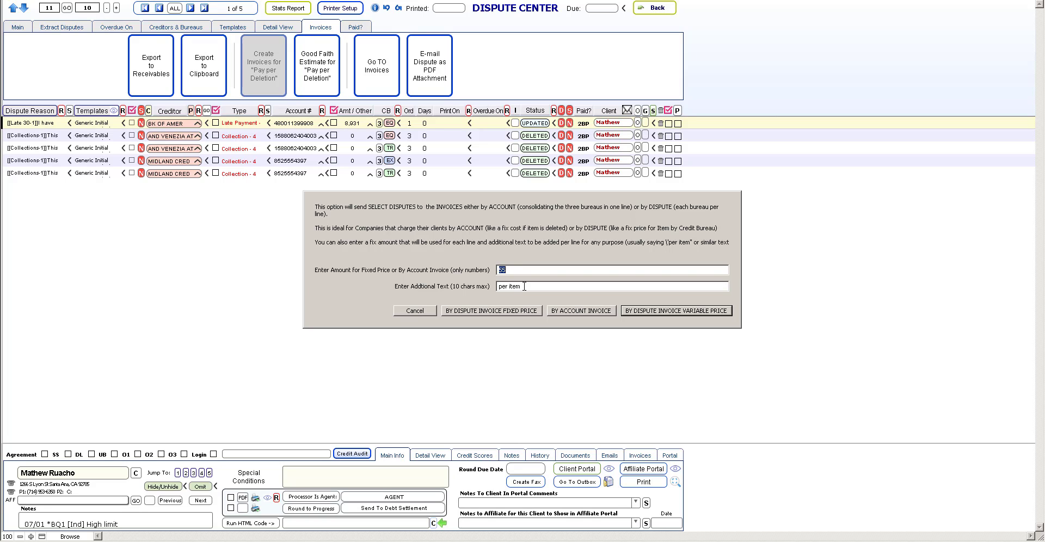
{"action": "left_click", "coordinate": [668, 311]}
{"action": "left_click", "coordinate": [479, 311]}
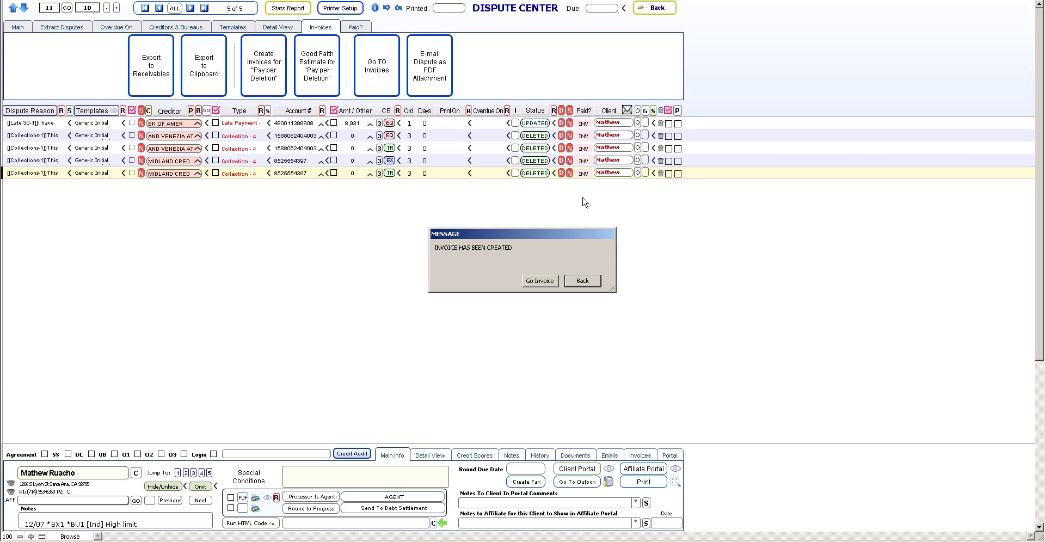
Open the new pay-per-deletion invoice and create a receivable from it
{"action": "left_click", "coordinate": [539, 281]}
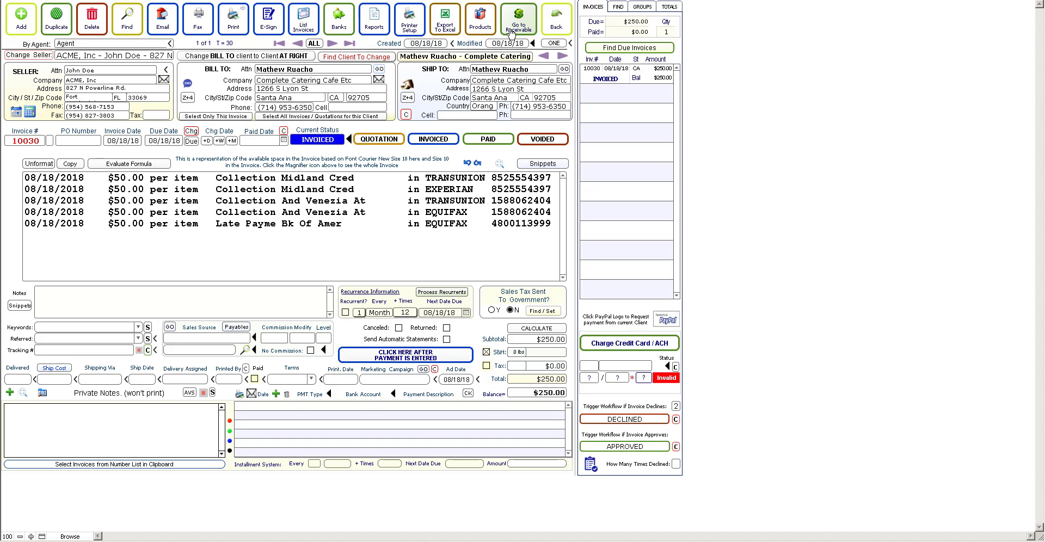
{"action": "left_click", "coordinate": [511, 34]}
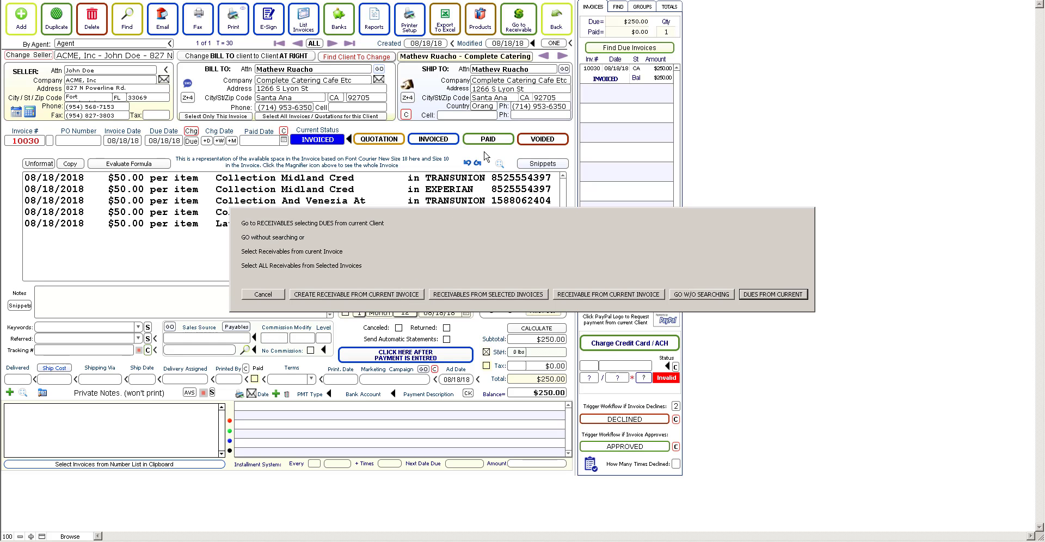
{"action": "left_click", "coordinate": [342, 294]}
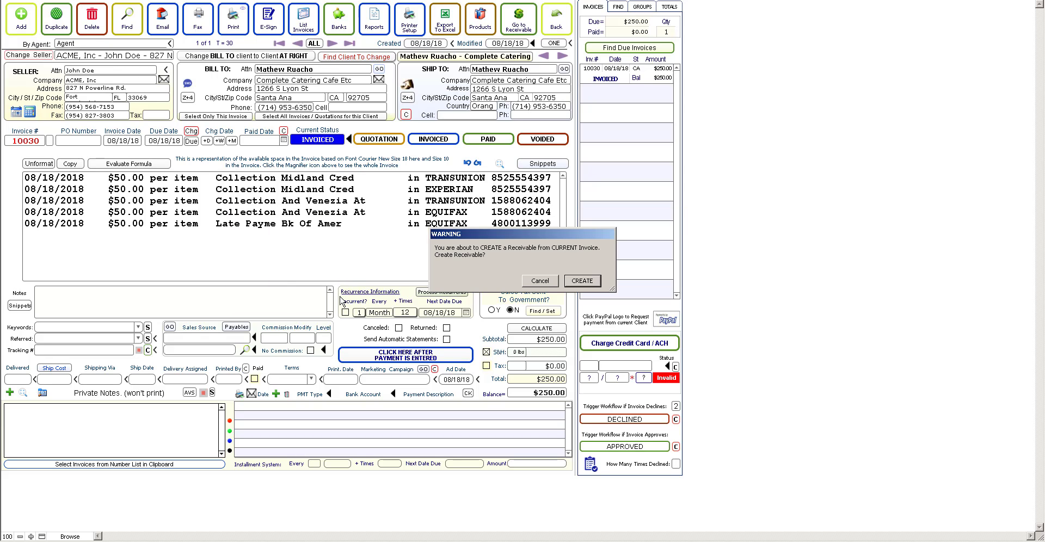
{"action": "left_click", "coordinate": [581, 281]}
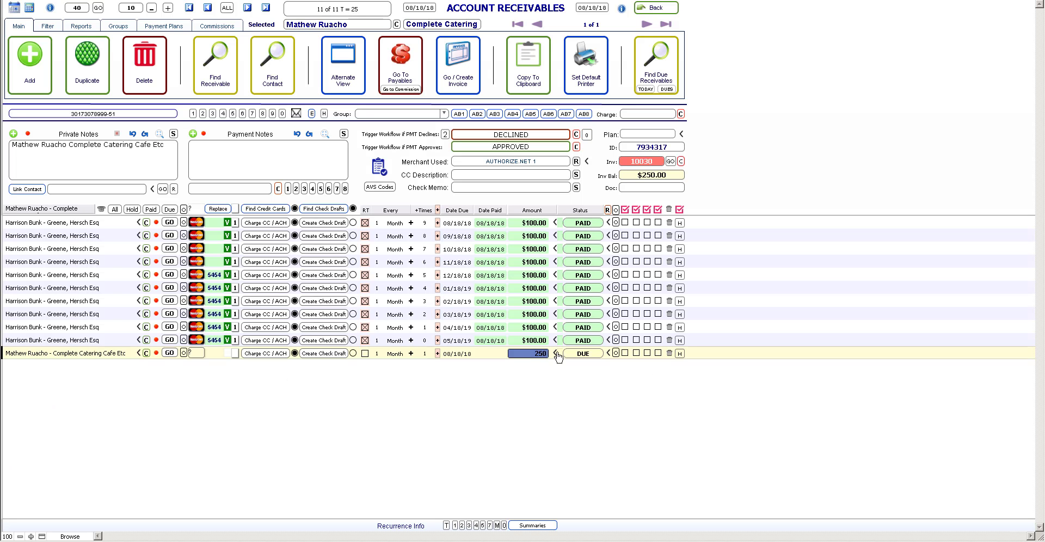
Isolate the Complete Catering Cafe receivable and set its merchant to NETWORK MERCHANTS 1
{"action": "left_click", "coordinate": [616, 354]}
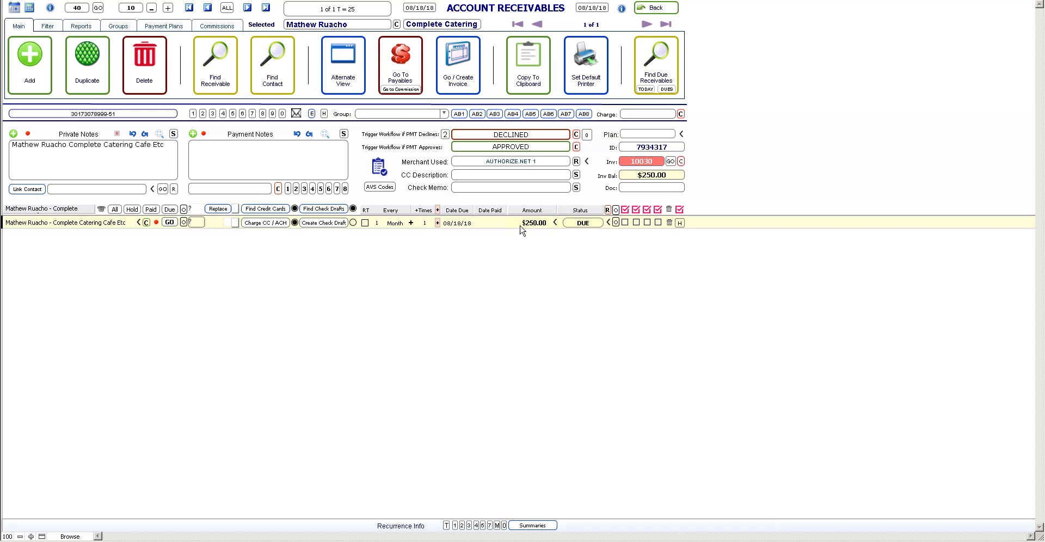
{"action": "mouse_move", "coordinate": [529, 228]}
{"action": "left_click", "coordinate": [539, 163]}
{"action": "left_click", "coordinate": [516, 292]}
Make the receivable recurrent every month for 4 more times and generate the 4 recurring receivables
{"action": "mouse_move", "coordinate": [530, 228]}
{"action": "left_click", "coordinate": [365, 222]}
{"action": "left_click", "coordinate": [425, 225]}
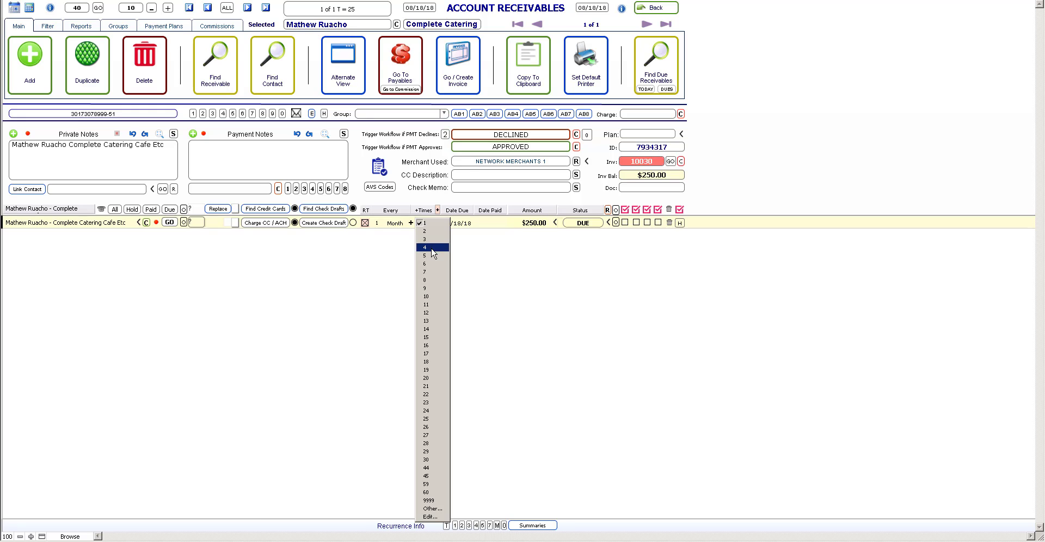
{"action": "left_click", "coordinate": [431, 247]}
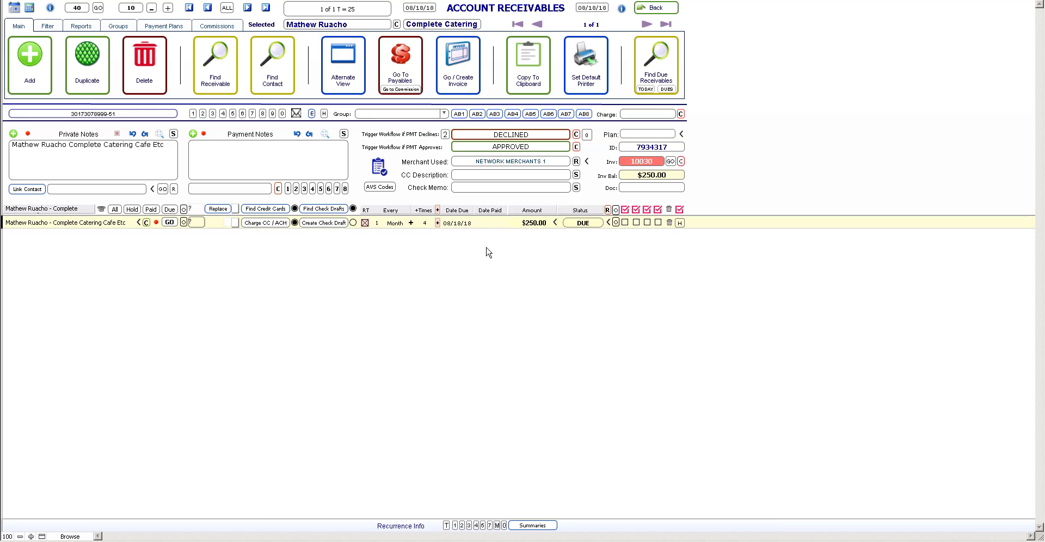
{"action": "left_click", "coordinate": [437, 224]}
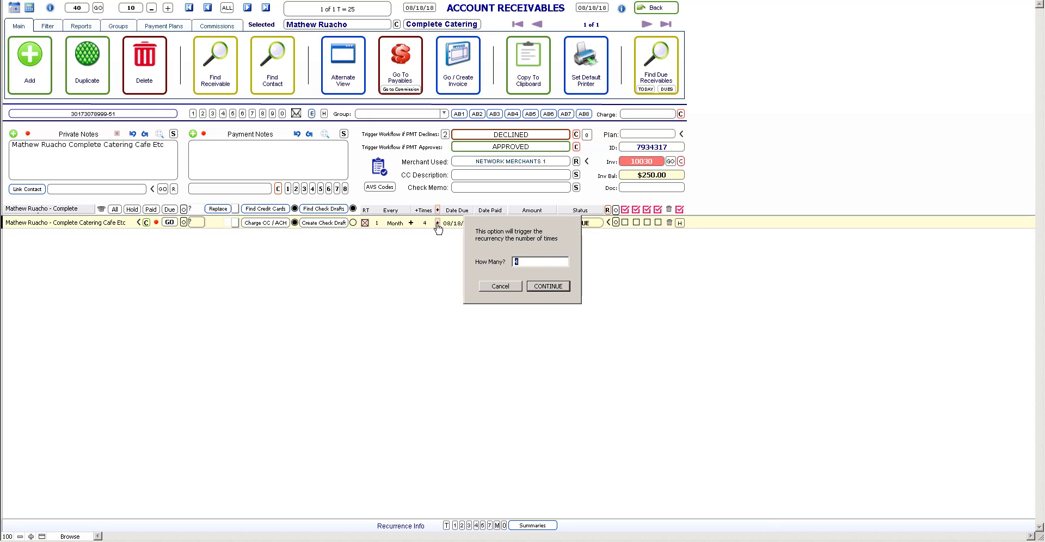
{"action": "left_click", "coordinate": [541, 287]}
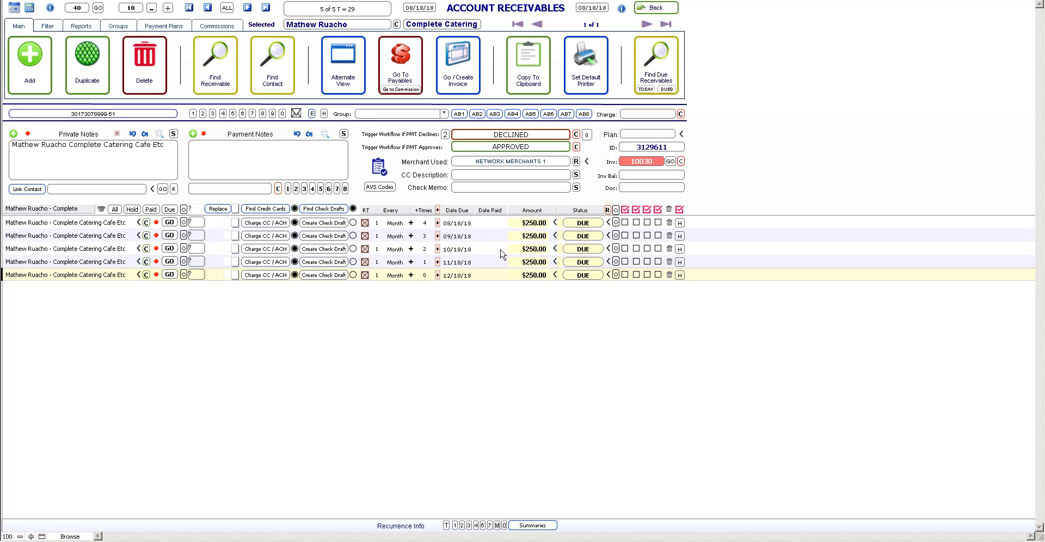
Set the first receivable's amount to 50 and replace the amount with that value in all found receivables
{"action": "mouse_move", "coordinate": [534, 230]}
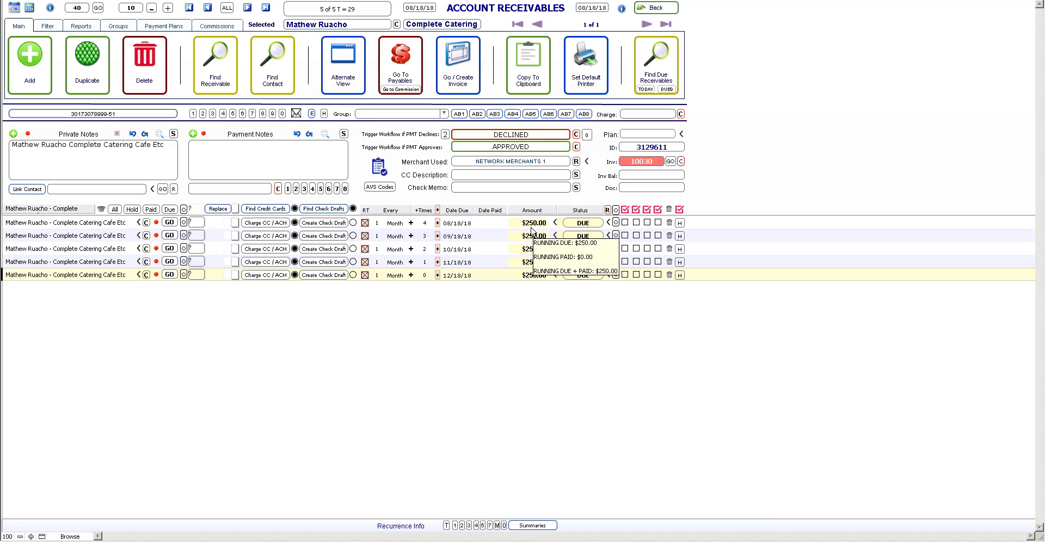
{"action": "left_click", "coordinate": [528, 227]}
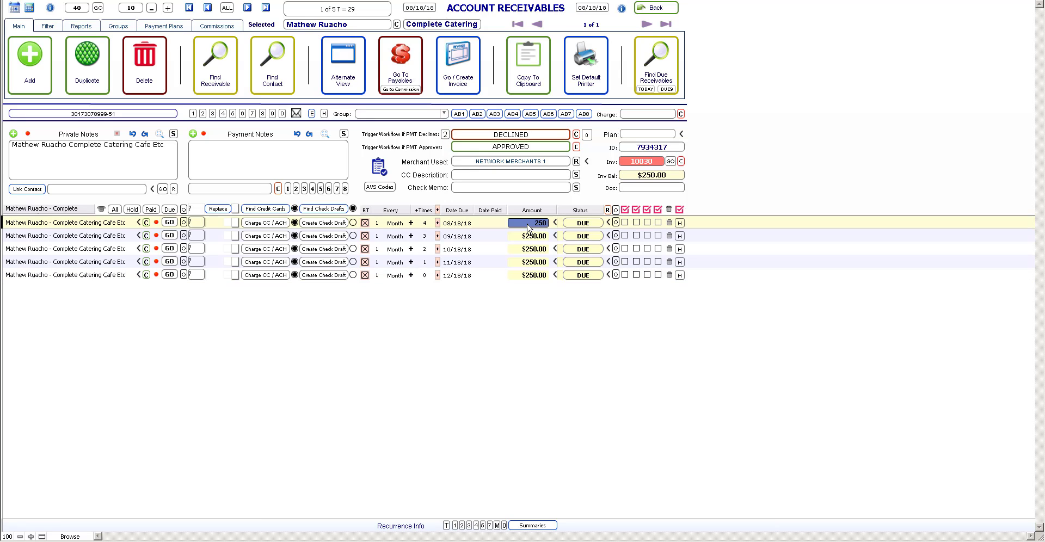
{"action": "type", "text": "50"}
{"action": "key", "text": "ctrl+equal"}
{"action": "left_click", "coordinate": [543, 324]}
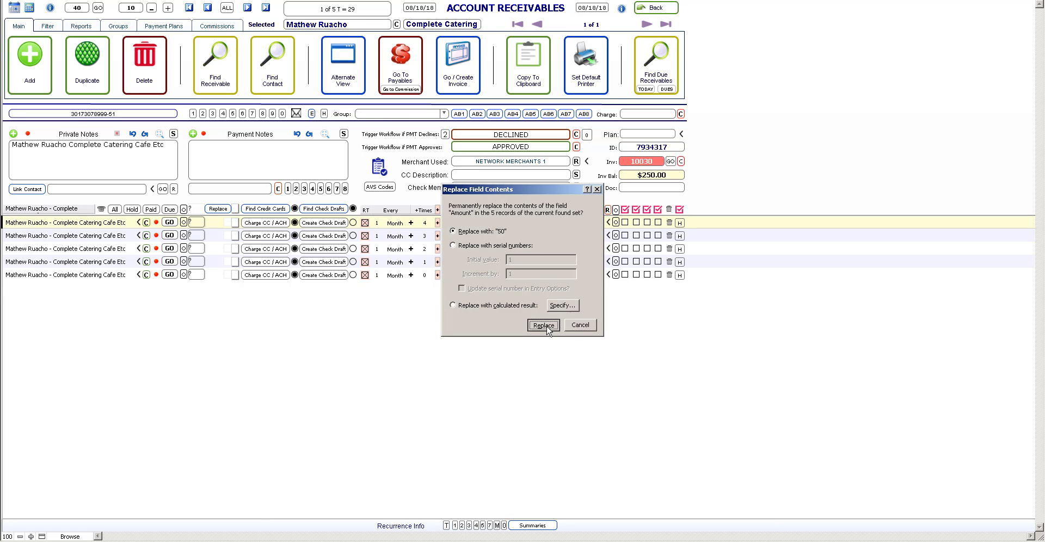
{"action": "left_click", "coordinate": [532, 343]}
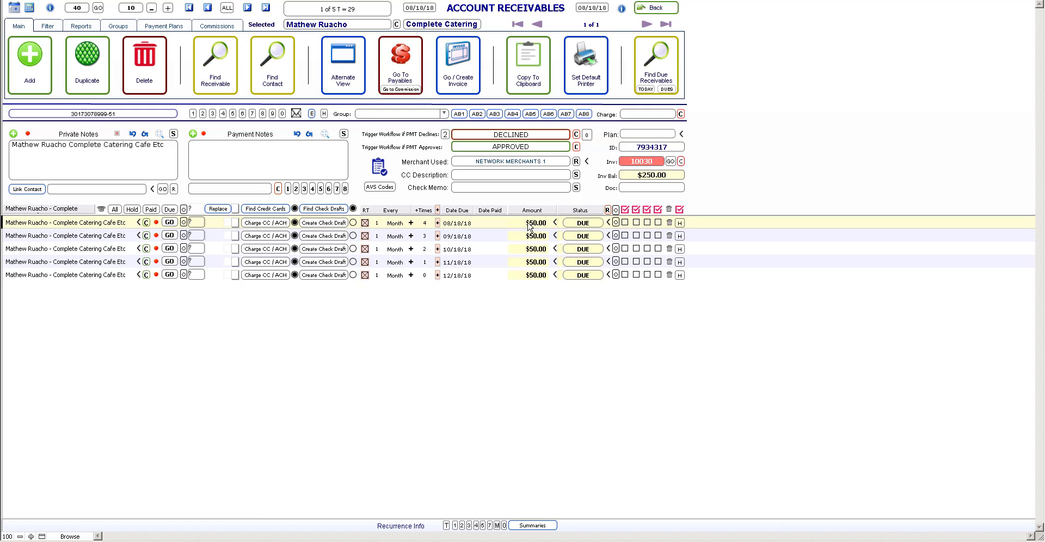
Mark the receivable due 08/18/18 as PAID without a bank deposit and check its payment on the linked invoice
{"action": "mouse_move", "coordinate": [536, 226]}
{"action": "mouse_move", "coordinate": [534, 278]}
{"action": "mouse_move", "coordinate": [585, 227]}
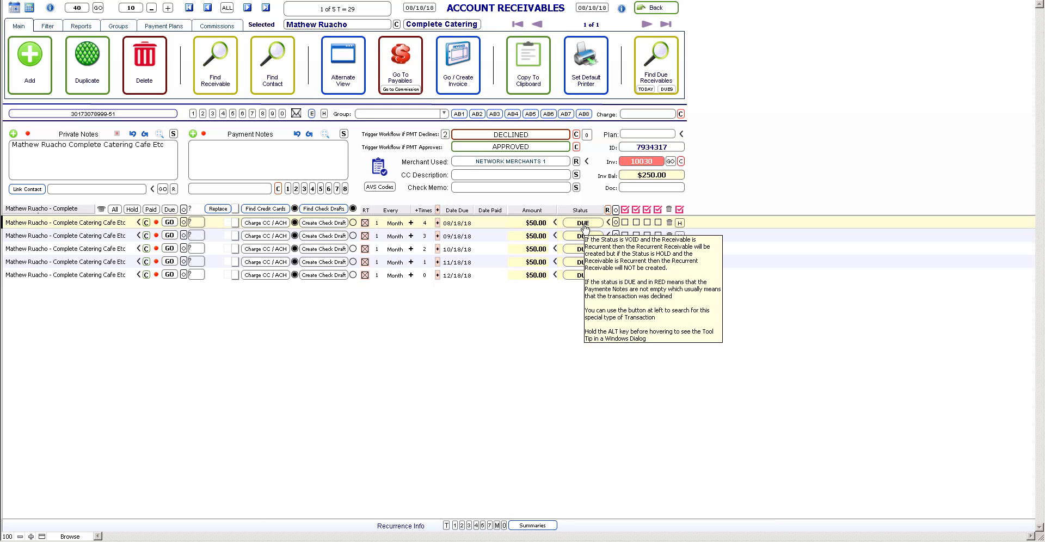
{"action": "left_click", "coordinate": [584, 228]}
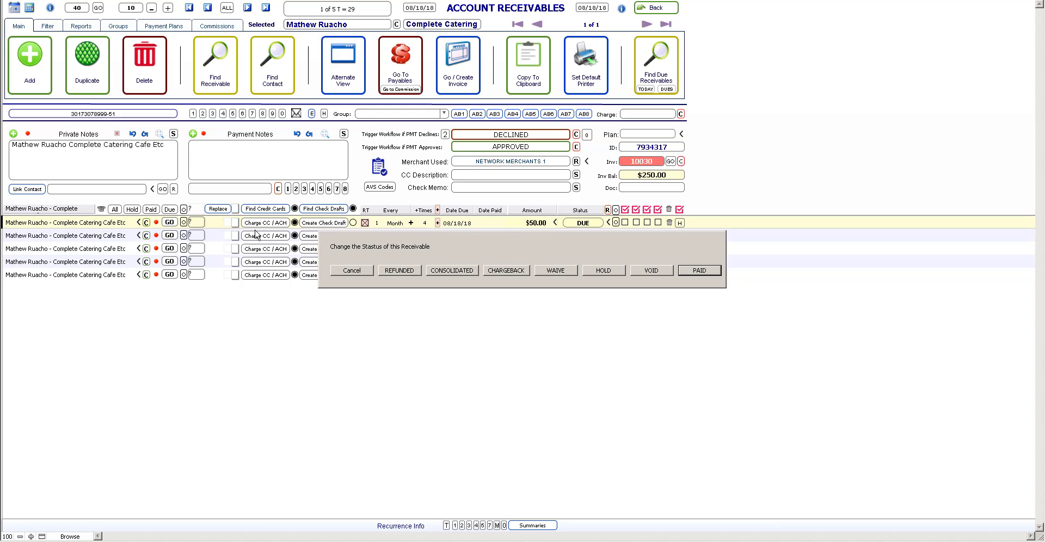
{"action": "left_click", "coordinate": [702, 270]}
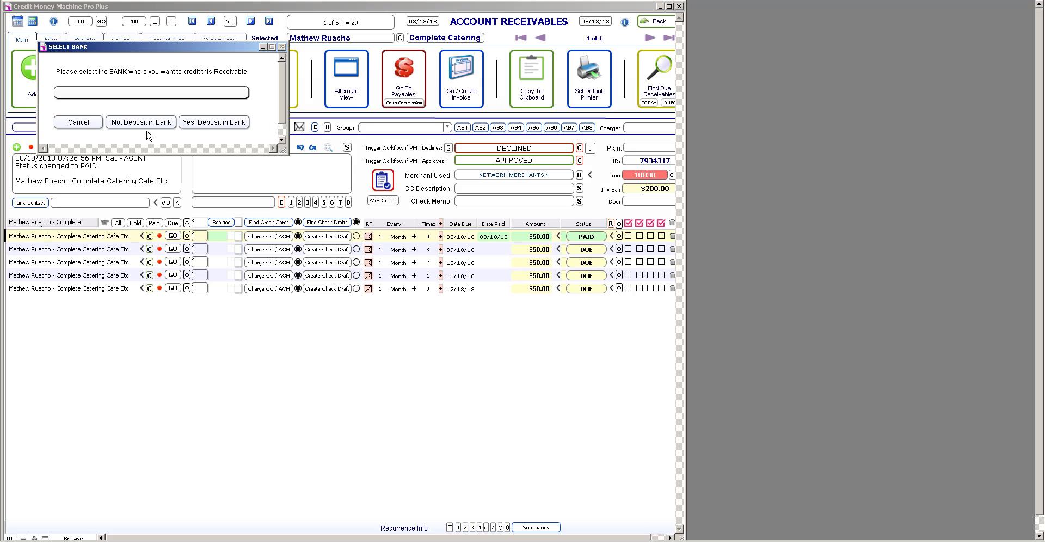
{"action": "left_click", "coordinate": [145, 124]}
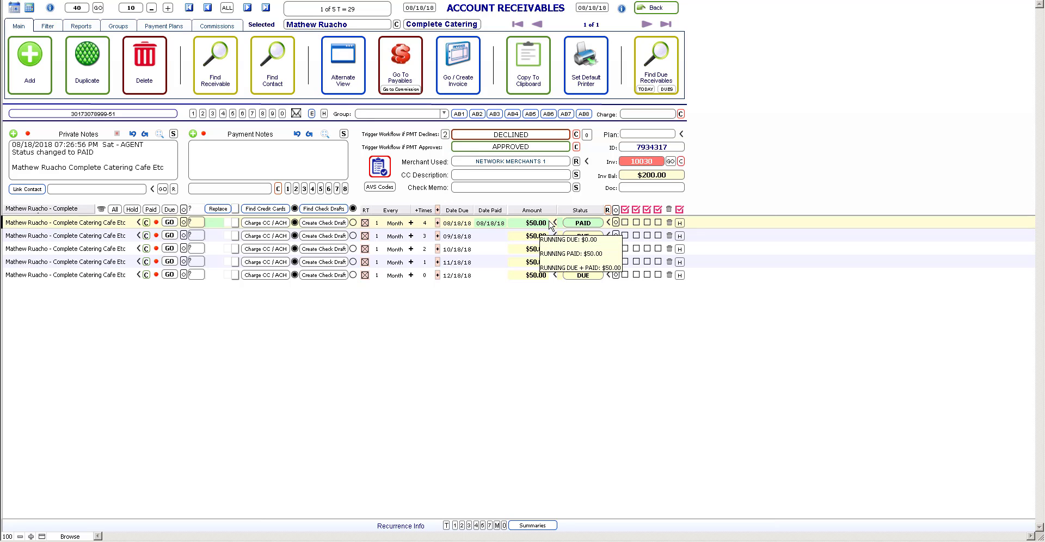
{"action": "left_click", "coordinate": [670, 162]}
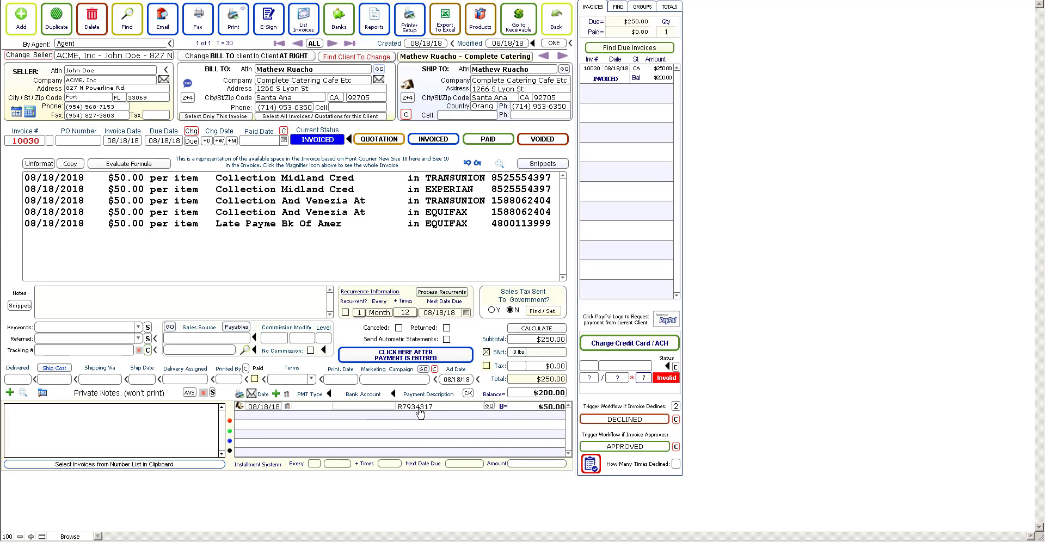
{"action": "left_click", "coordinate": [489, 407]}
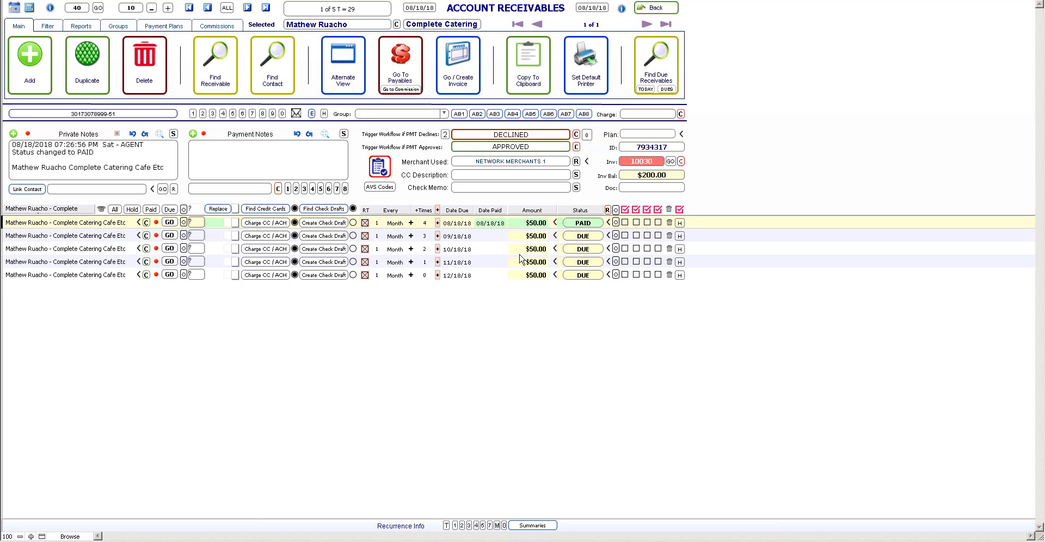
Mark the receivable due 09/18/18 as PAID without depositing it in a bank
{"action": "left_click", "coordinate": [582, 238]}
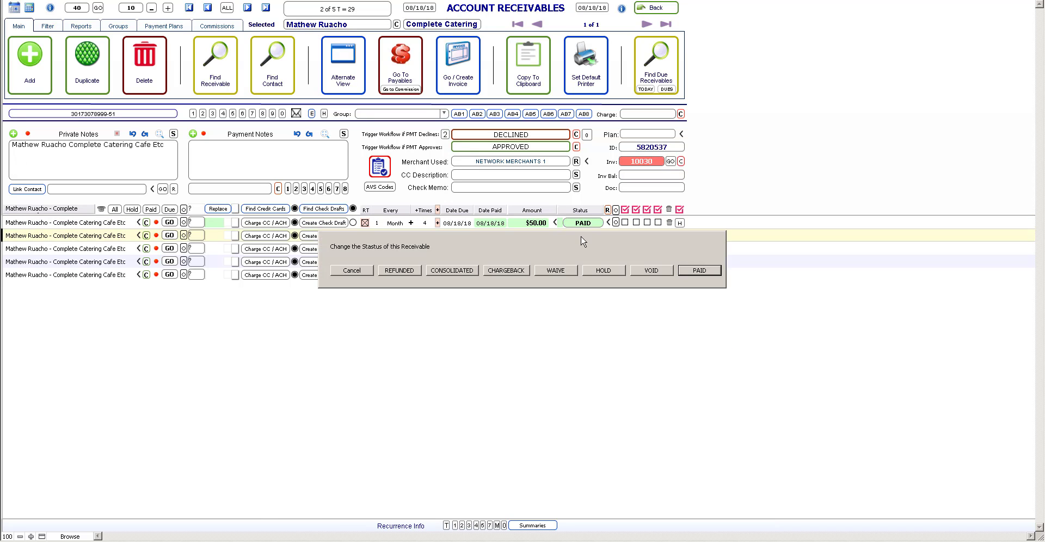
{"action": "key", "text": "Return"}
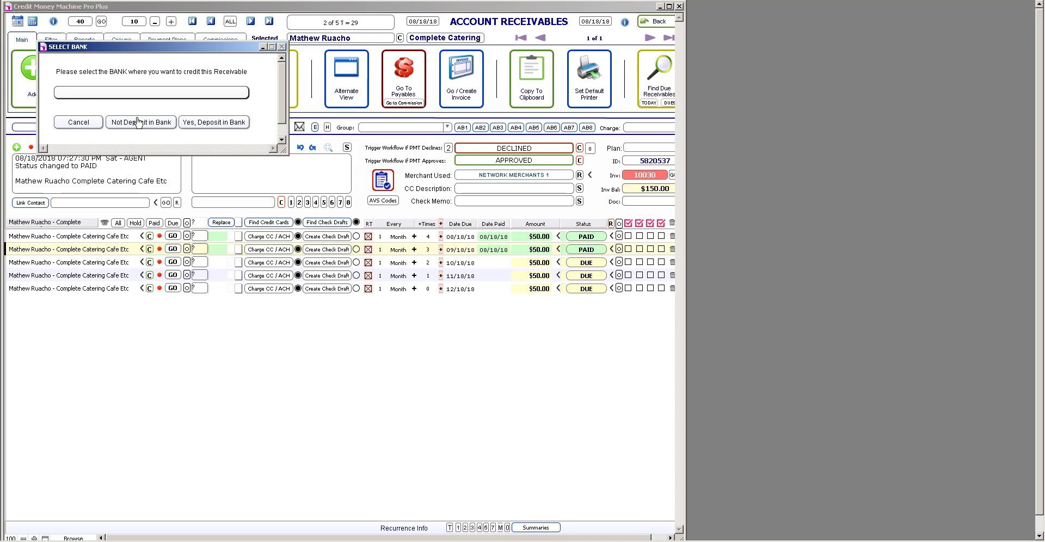
{"action": "left_click", "coordinate": [139, 122]}
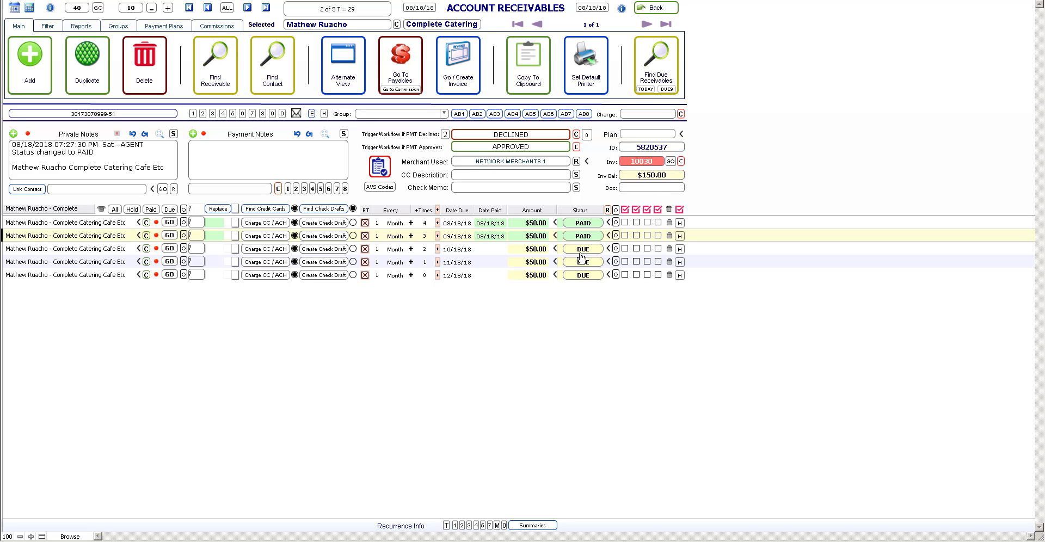
Examine the payments recorded on the linked invoice and compare the invoice balance shown for the first three receivables
{"action": "left_click", "coordinate": [670, 162]}
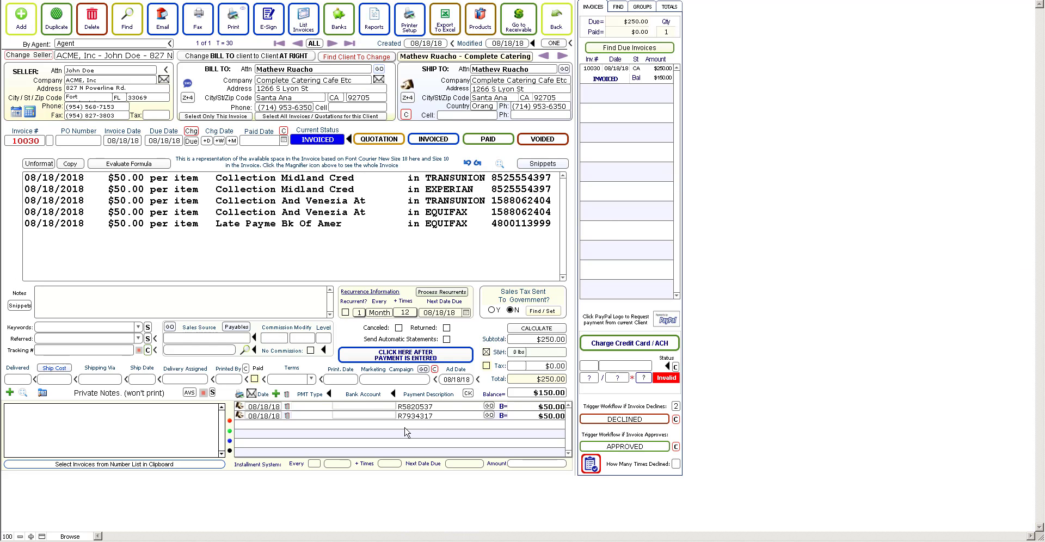
{"action": "mouse_move", "coordinate": [440, 421]}
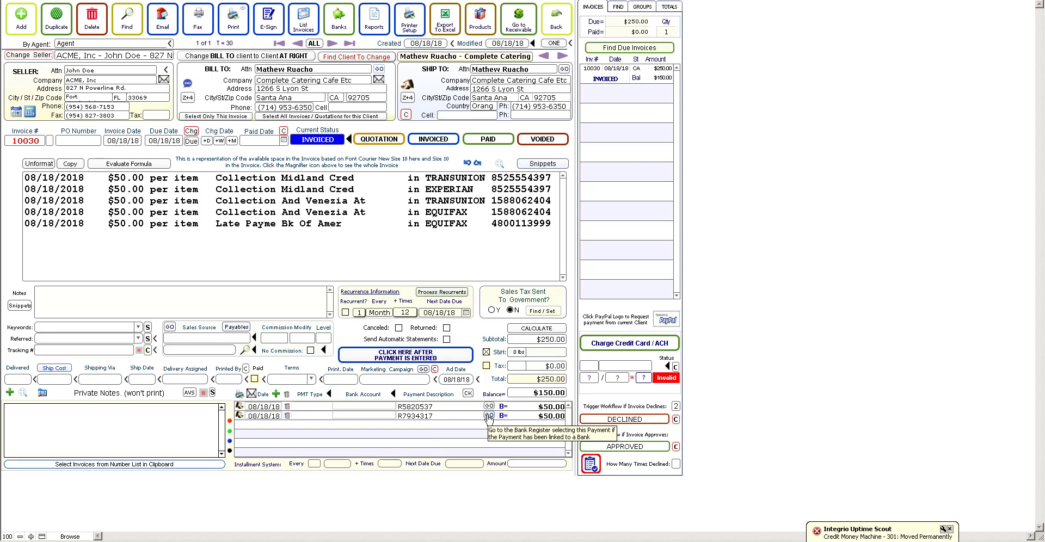
{"action": "left_click", "coordinate": [489, 417]}
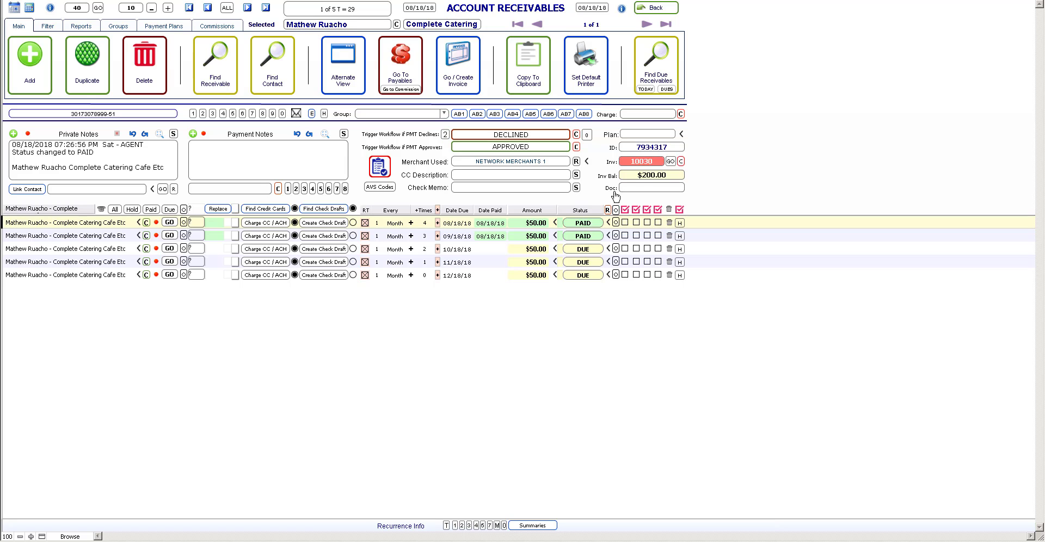
{"action": "left_click", "coordinate": [671, 161]}
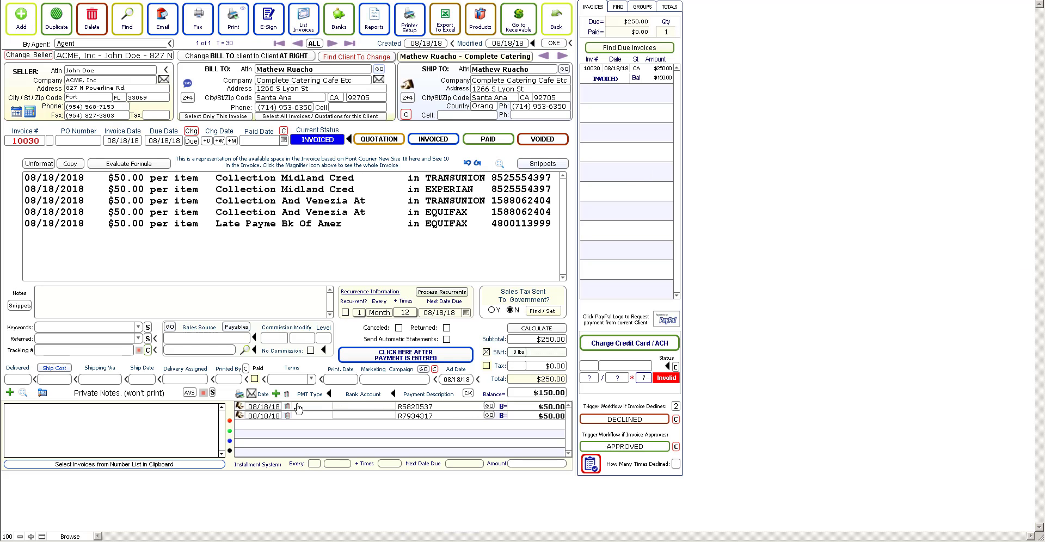
{"action": "left_click", "coordinate": [489, 407]}
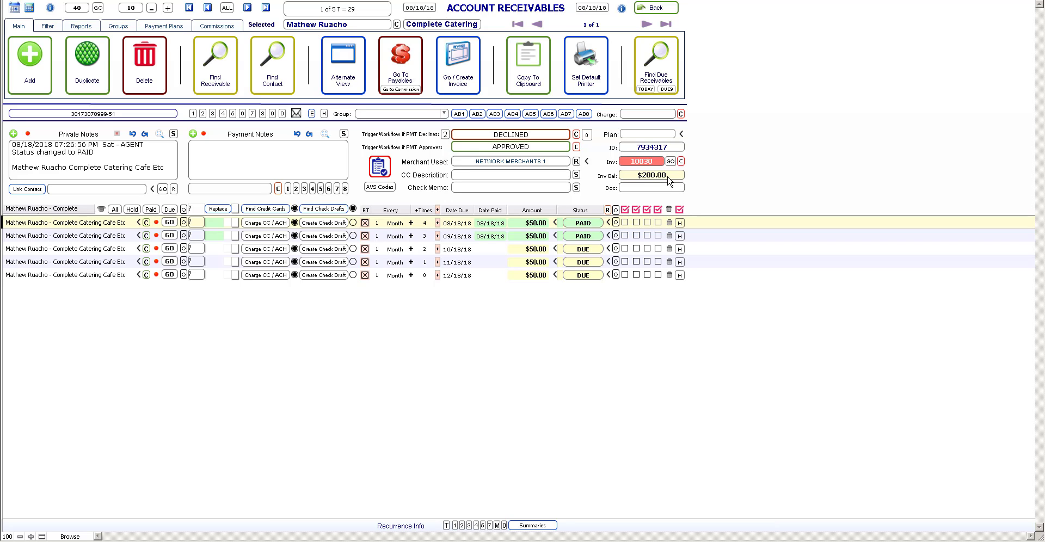
{"action": "left_click", "coordinate": [545, 236]}
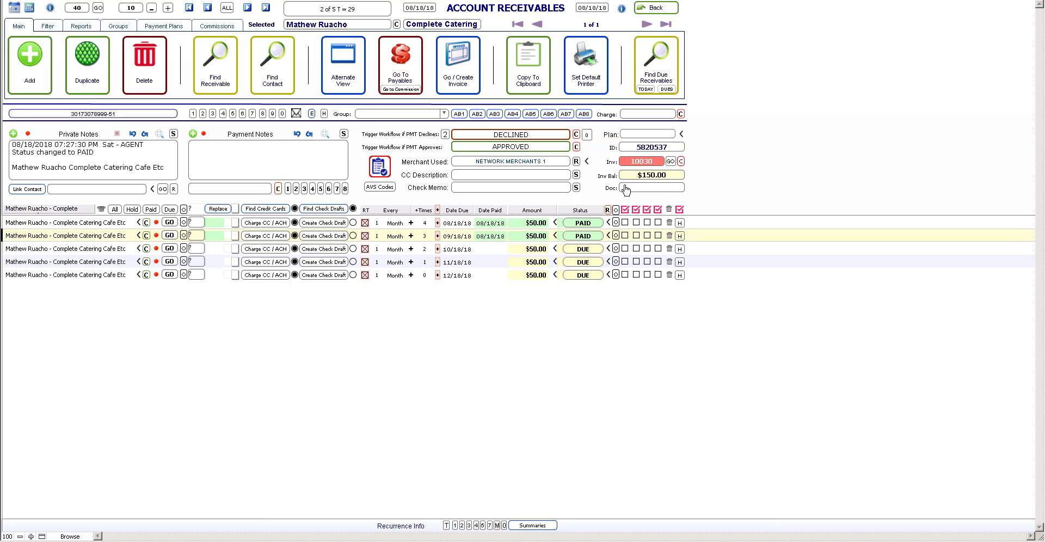
{"action": "left_click", "coordinate": [534, 251]}
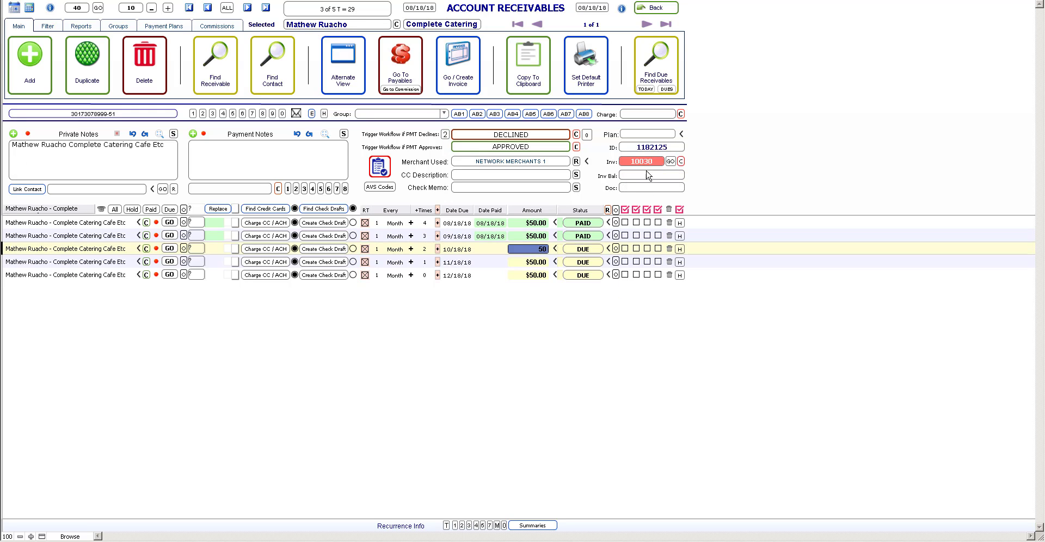
{"action": "left_click", "coordinate": [535, 238]}
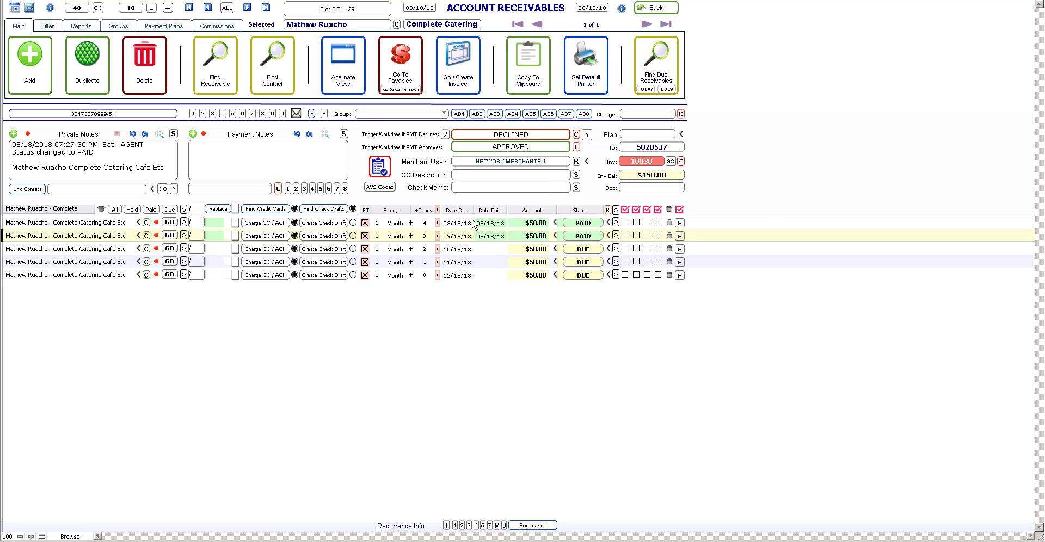
{"action": "left_click", "coordinate": [670, 162]}
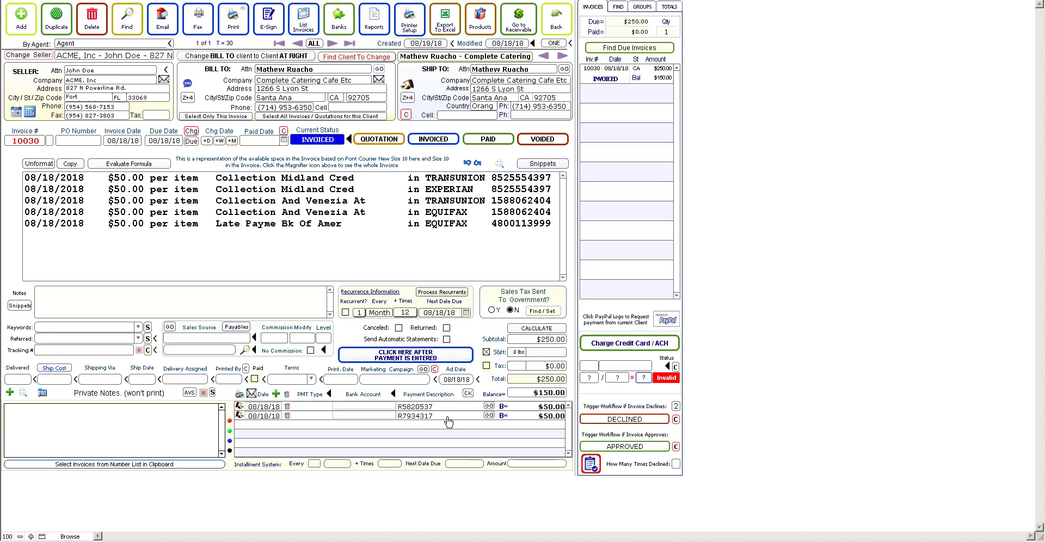
{"action": "mouse_move", "coordinate": [429, 383]}
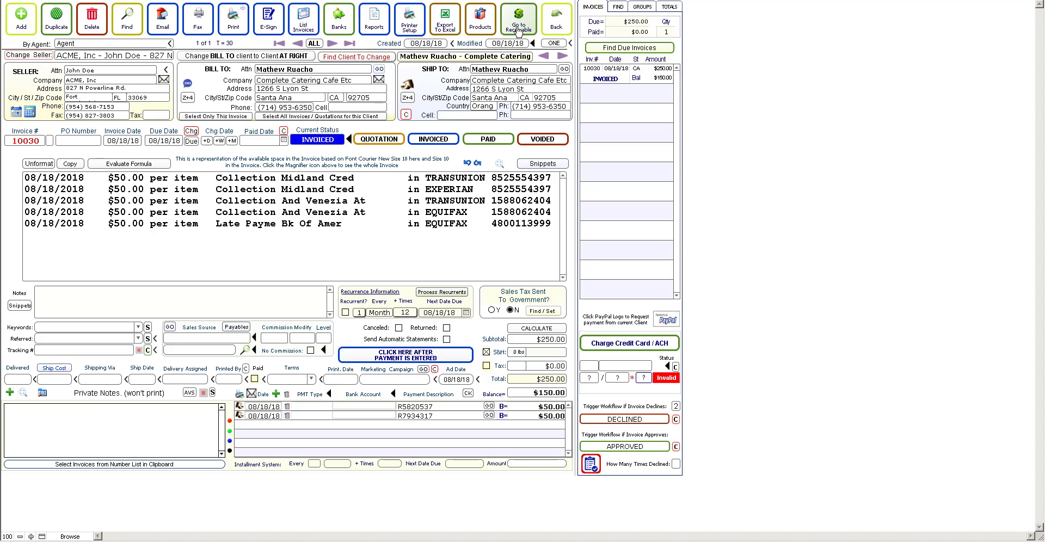
Return to the receivables and try to charge the selected ones automatically by CC/ACH through their merchant account
{"action": "left_click", "coordinate": [488, 415]}
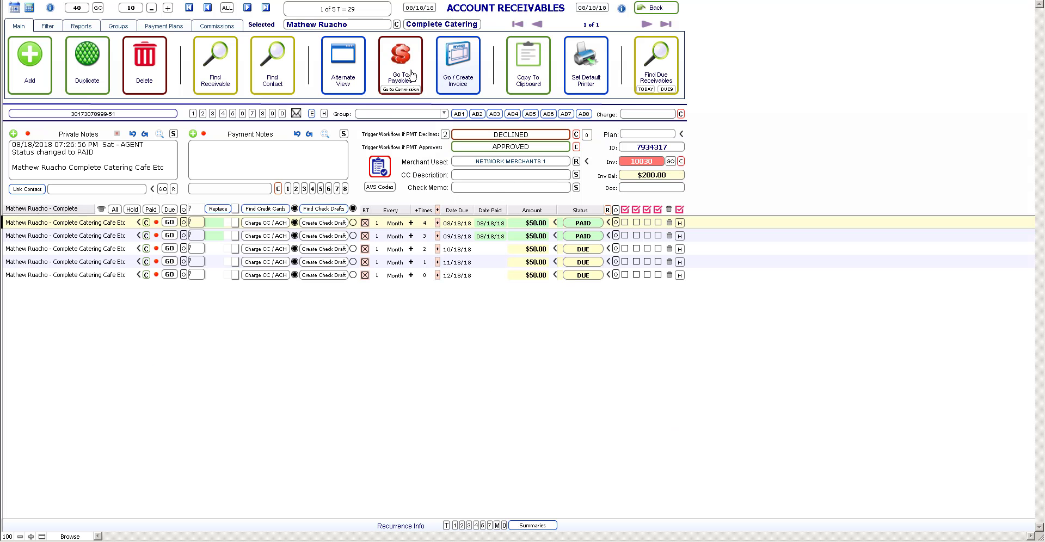
{"action": "left_click", "coordinate": [263, 236]}
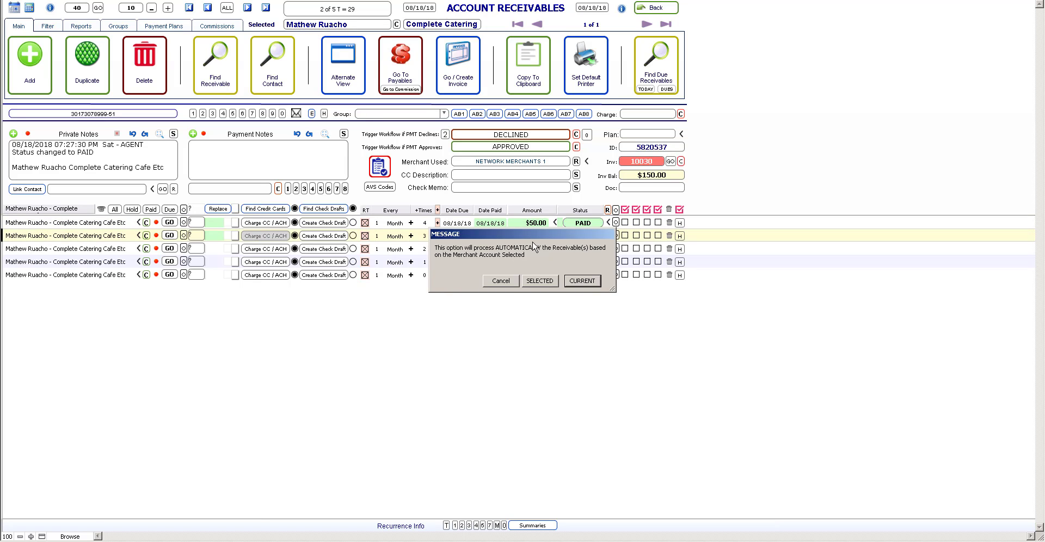
{"action": "left_click", "coordinate": [539, 281]}
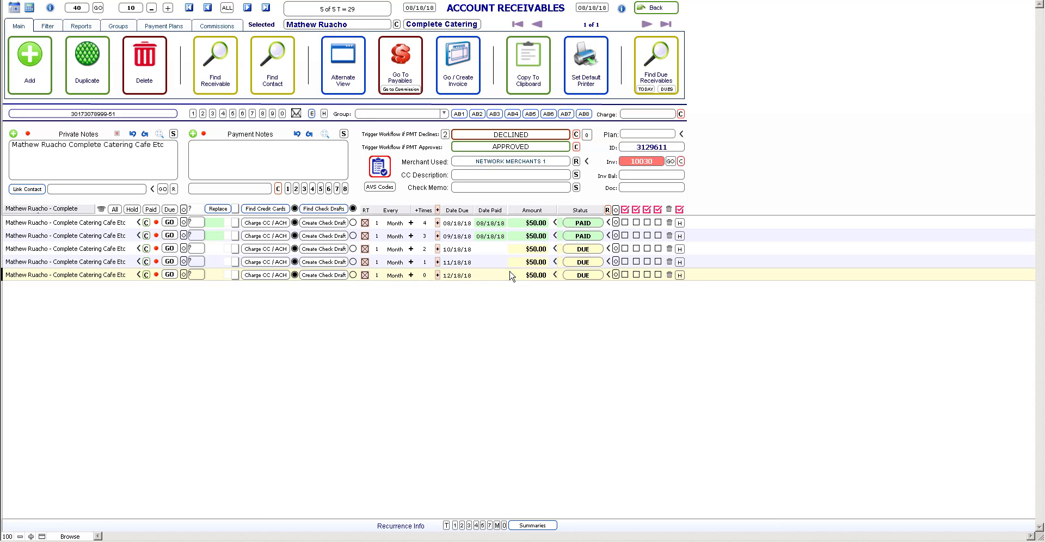
Mark the receivables due 10/18/18, 11/18/18 and 12/18/18 as PAID without a bank deposit and open the linked invoice
{"action": "left_click", "coordinate": [581, 252]}
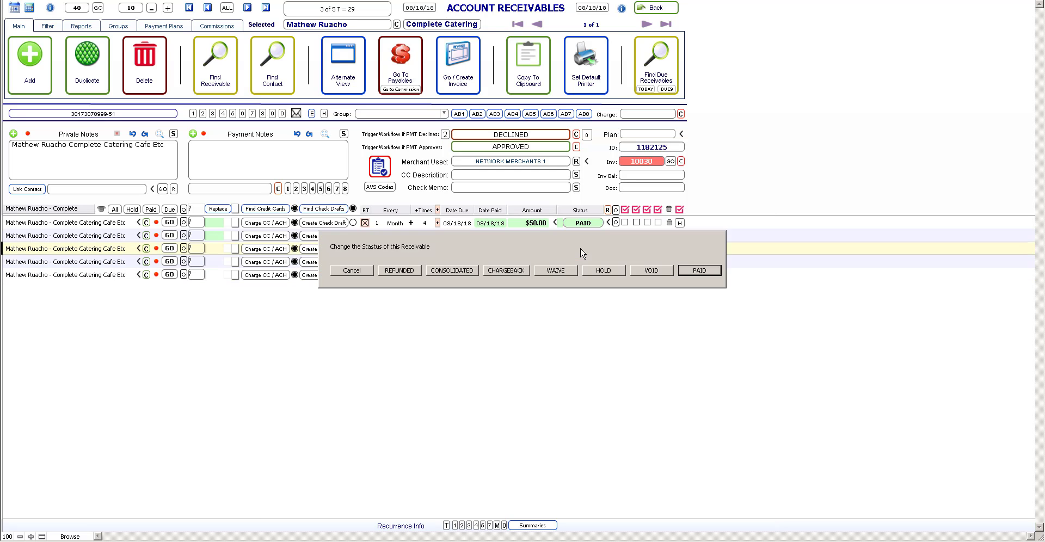
{"action": "key", "text": "Return"}
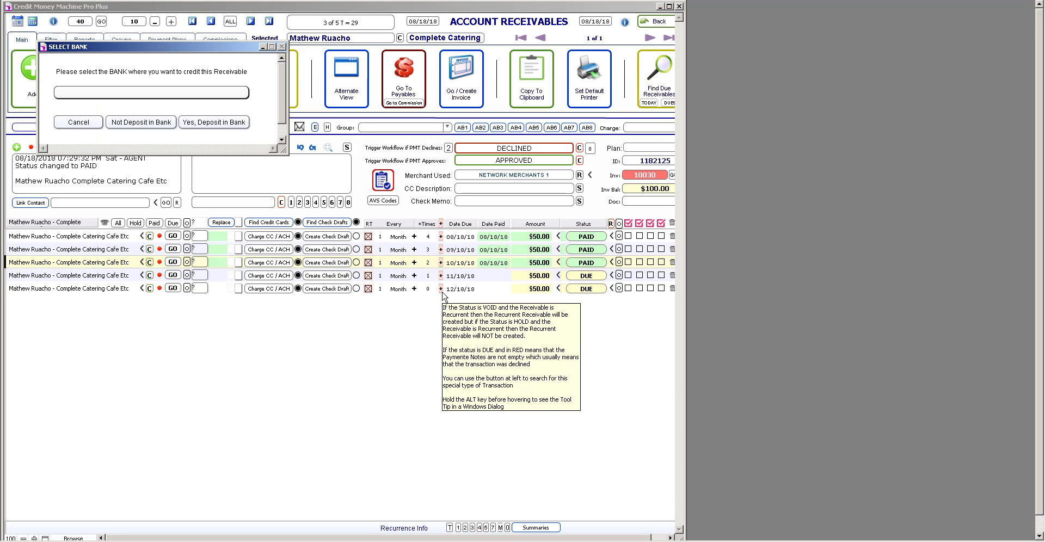
{"action": "left_click", "coordinate": [145, 122]}
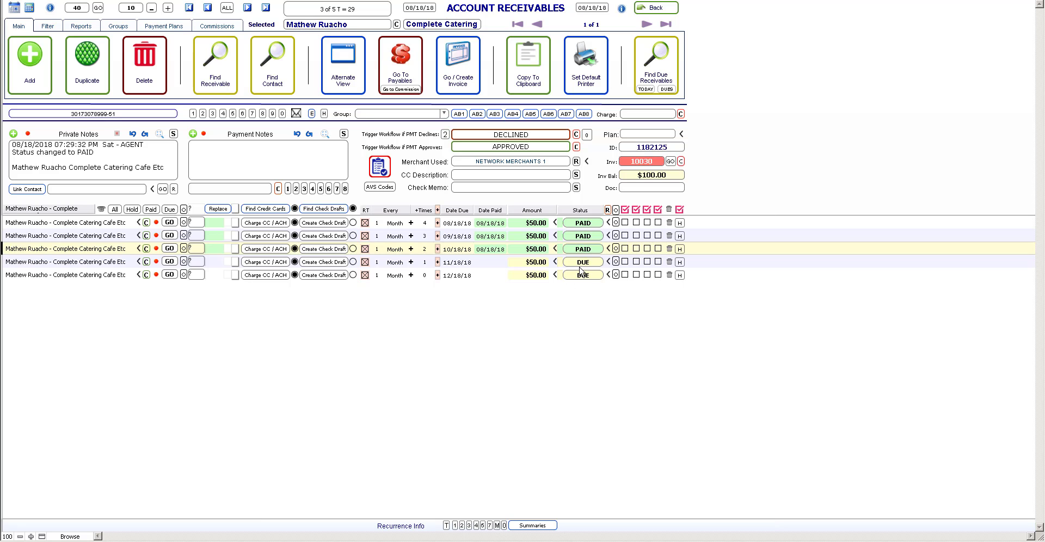
{"action": "left_click", "coordinate": [582, 265]}
{"action": "key", "text": "Return"}
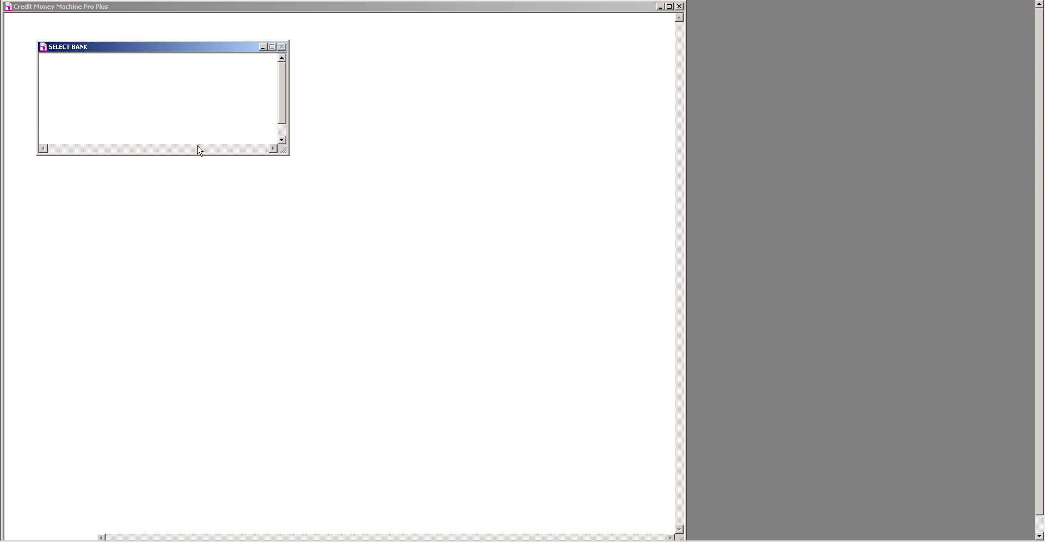
{"action": "left_click", "coordinate": [135, 125]}
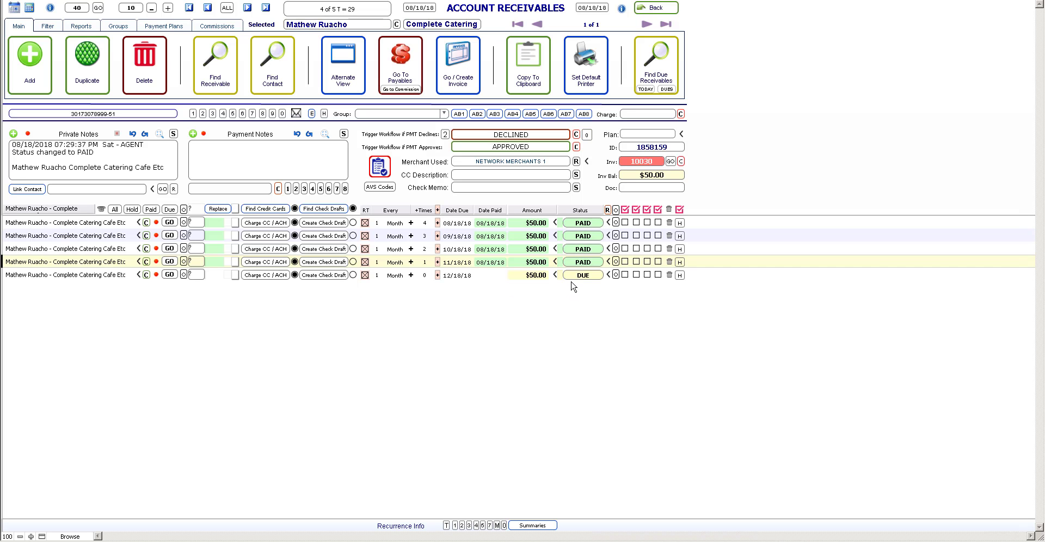
{"action": "left_click", "coordinate": [581, 275]}
{"action": "key", "text": "Return"}
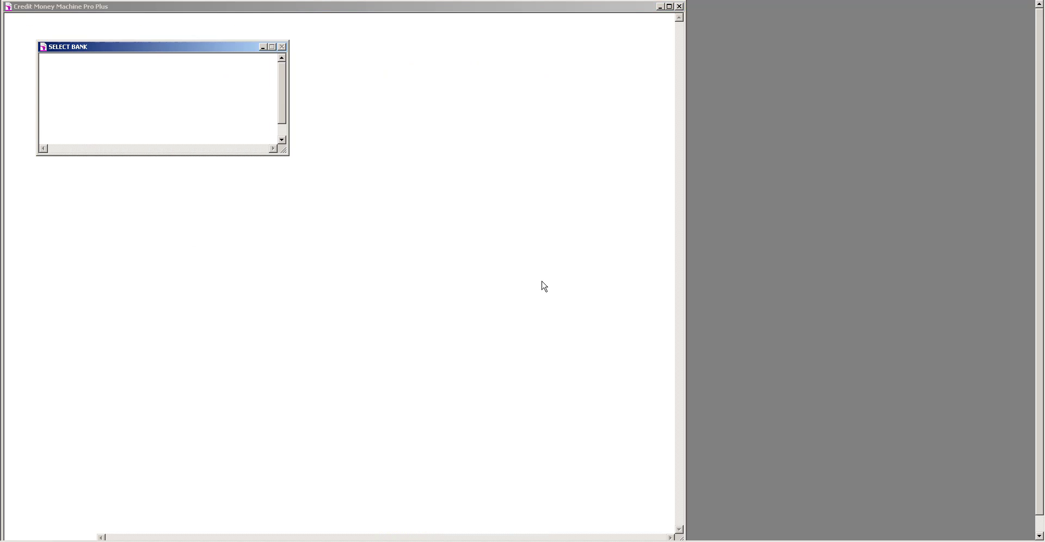
{"action": "left_click", "coordinate": [137, 125]}
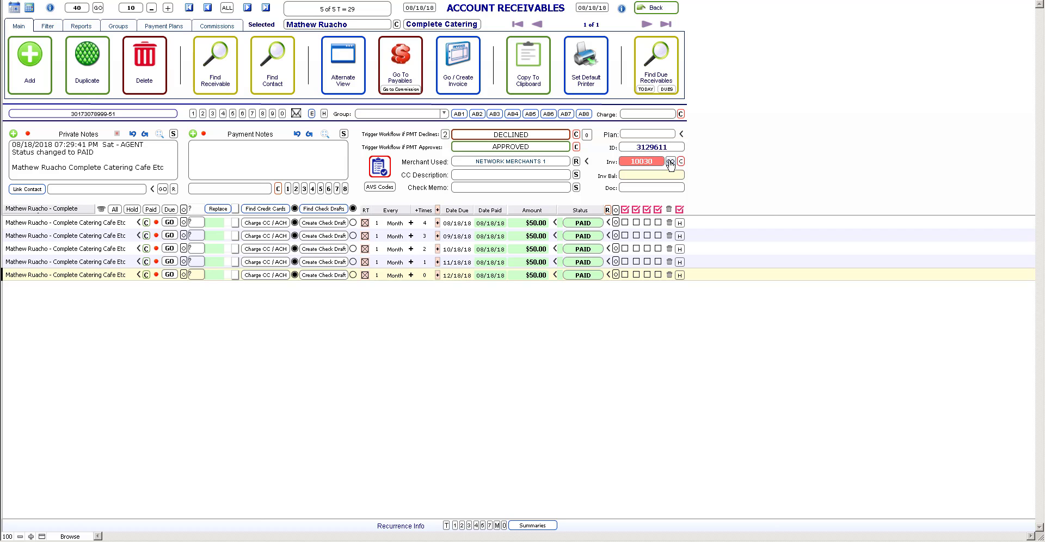
{"action": "left_click", "coordinate": [670, 163]}
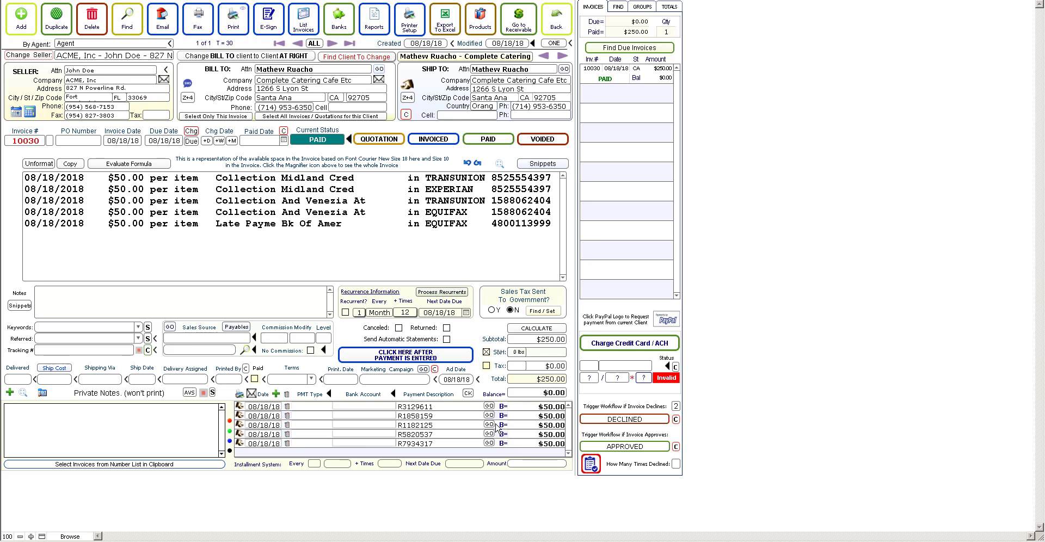